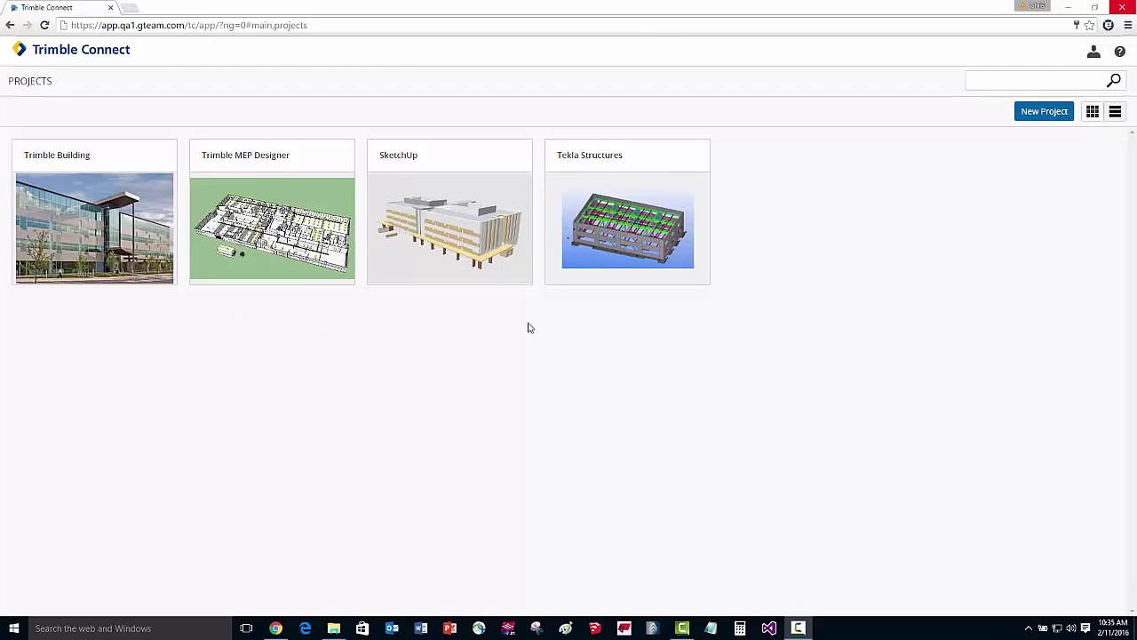
Open the Trimble Building project and browse its Architectural, Civil, Drawings and Photos folders
click(57, 168)
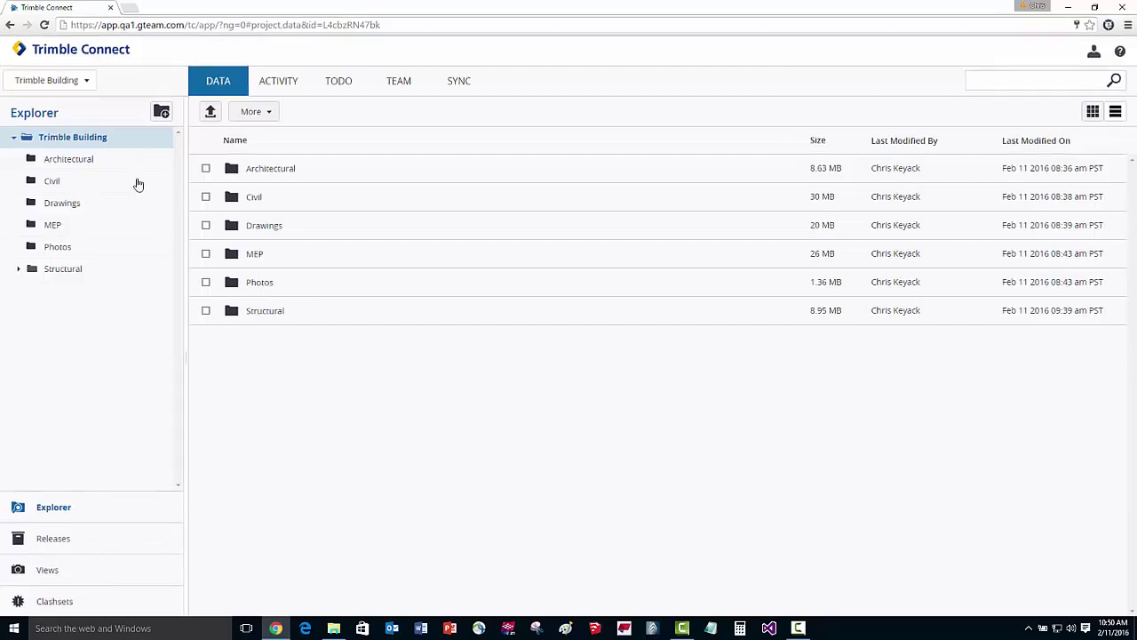
click(80, 160)
click(71, 183)
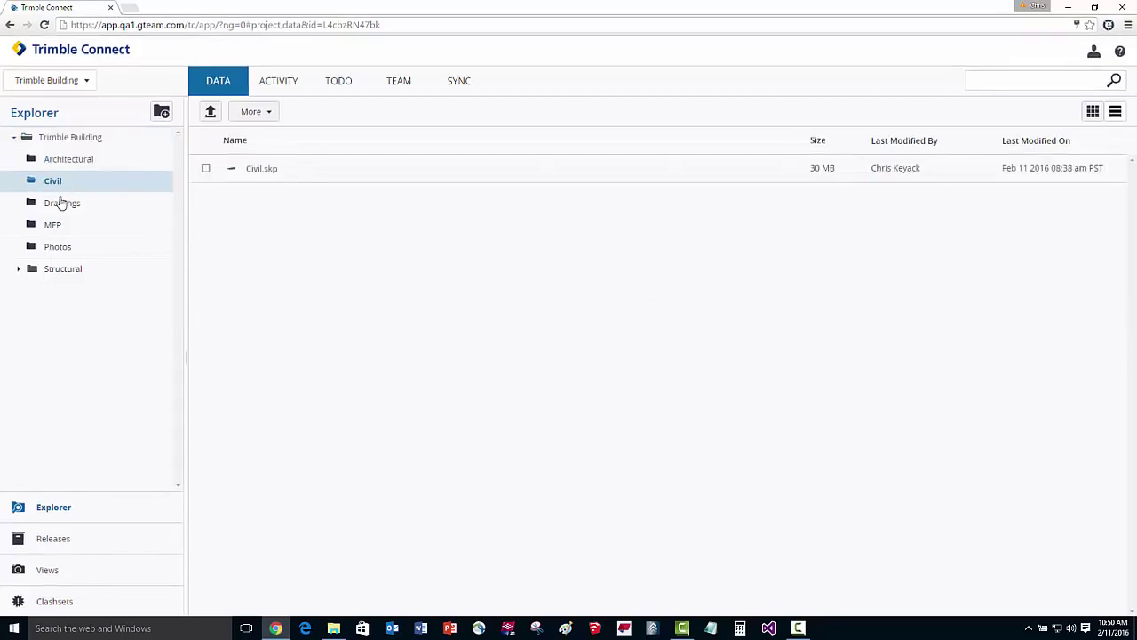
click(62, 206)
click(61, 249)
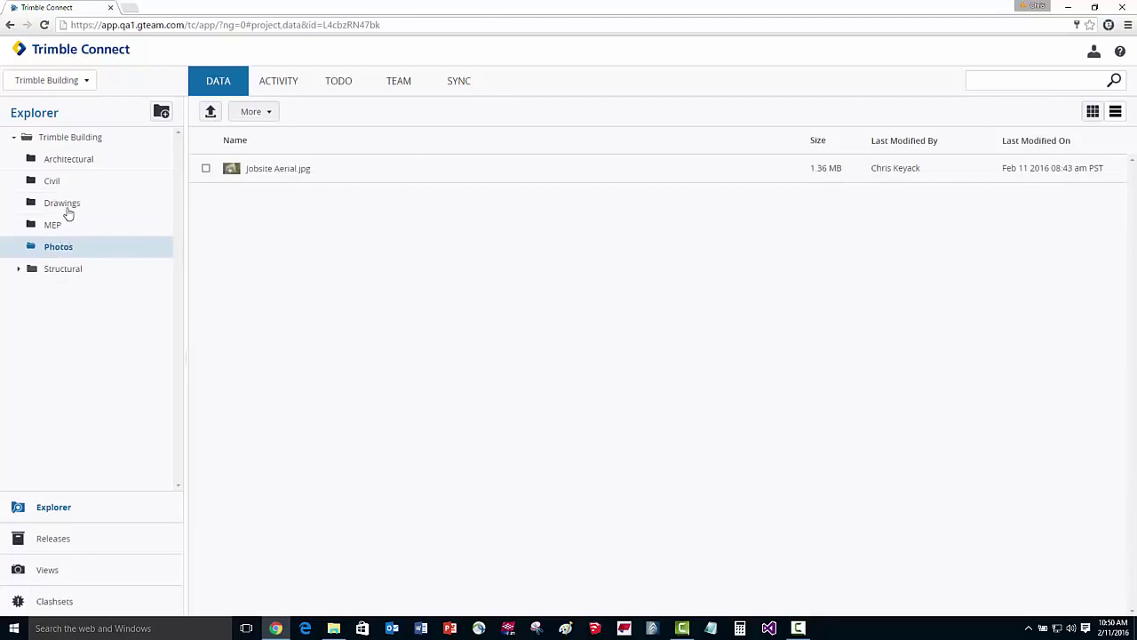
View Trimble Building Design Drawings.pdf from the Drawings folder and go to sheet C110 on page 3
click(68, 213)
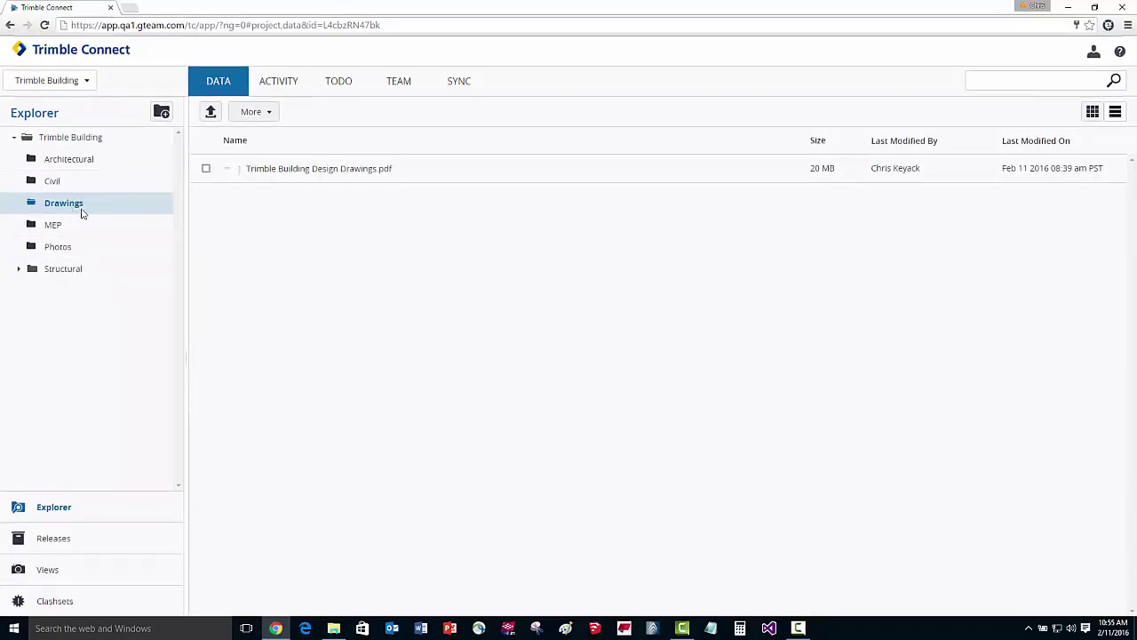
click(206, 168)
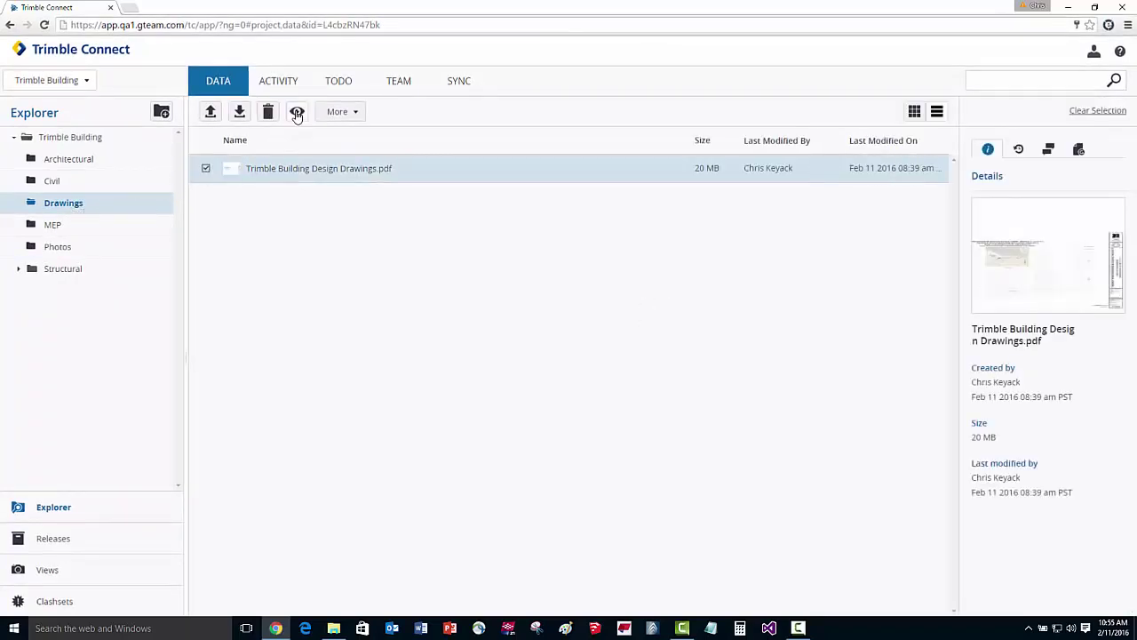
click(298, 113)
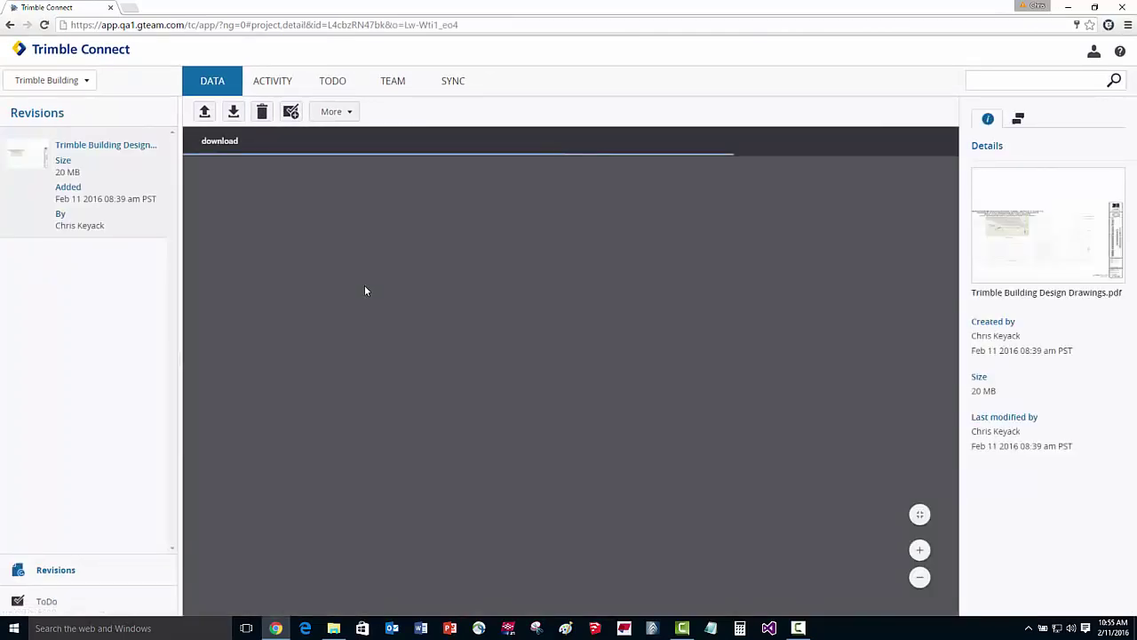
scroll(414, 388, up, 4)
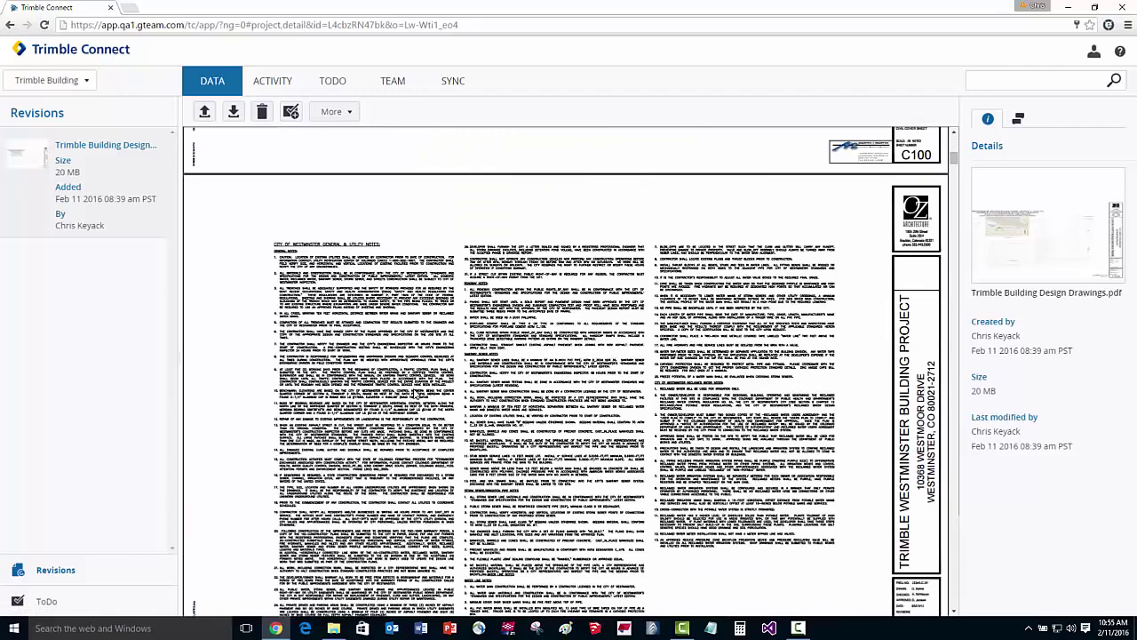
scroll(414, 391, down, 10)
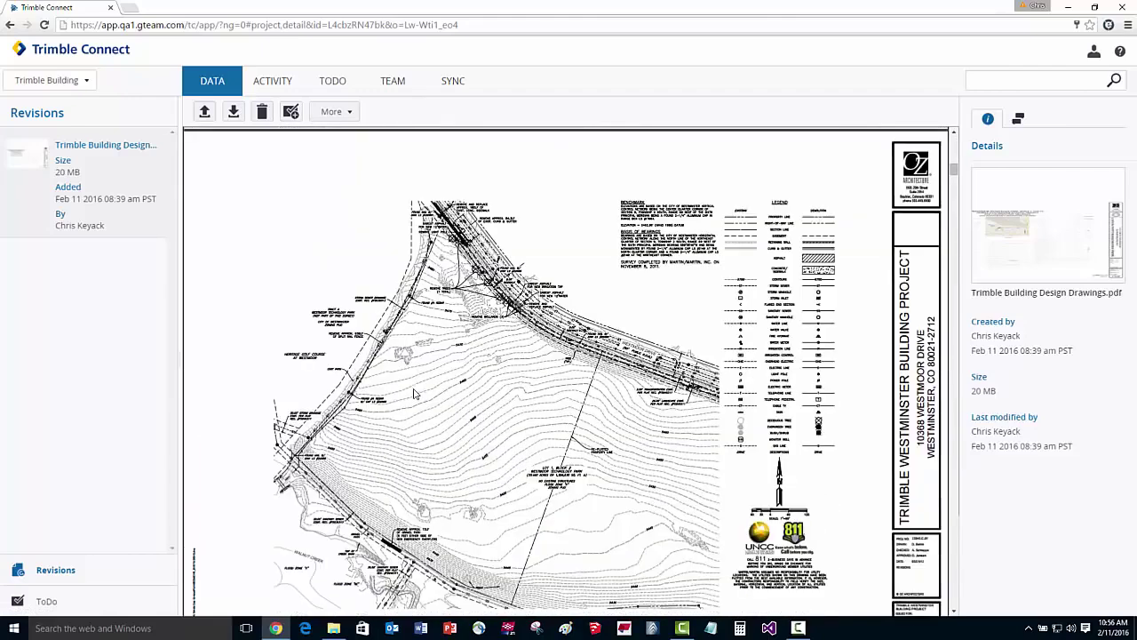
scroll(414, 394, down, 1)
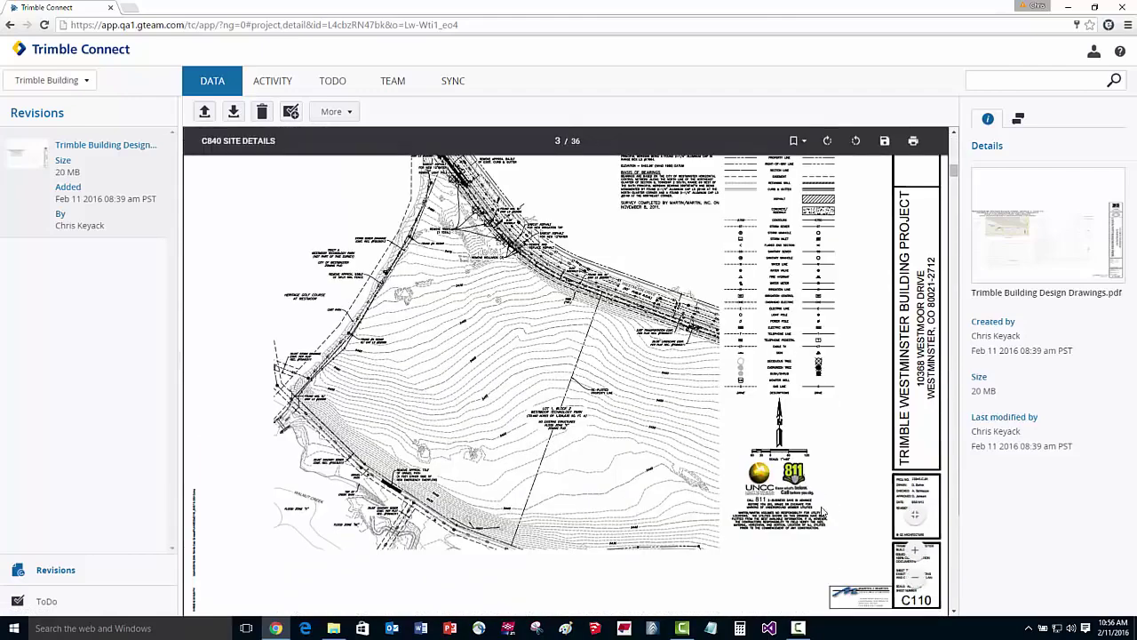
Examine the site plan and legend on sheet C110 up close, then fit the sheet back to the view
click(915, 552)
click(915, 553)
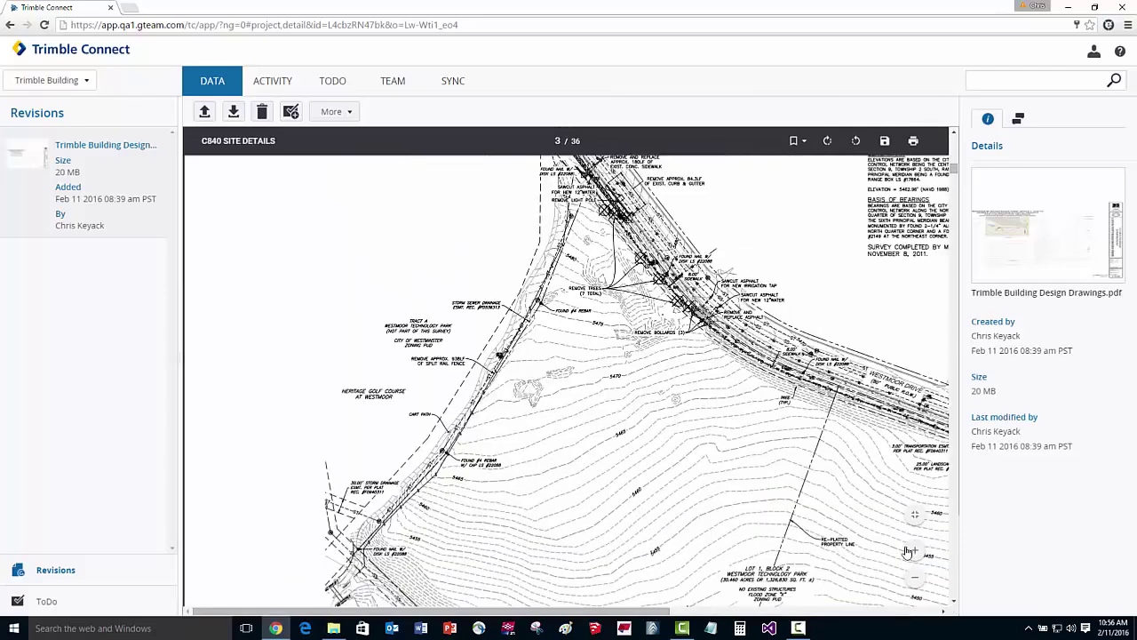
drag(645, 611, 878, 611)
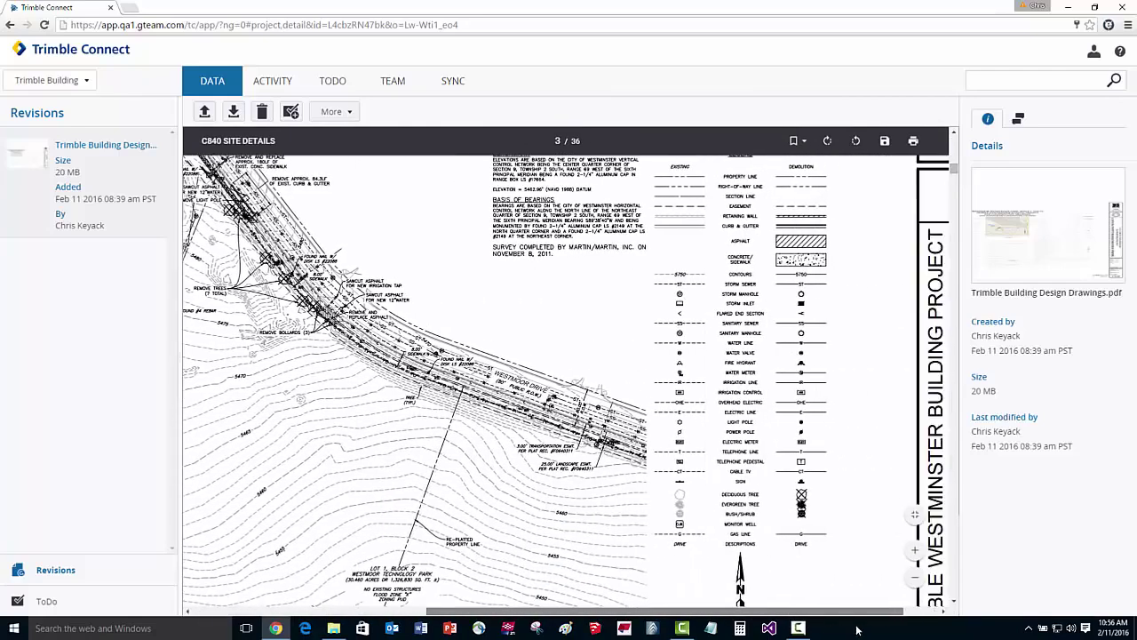
click(915, 516)
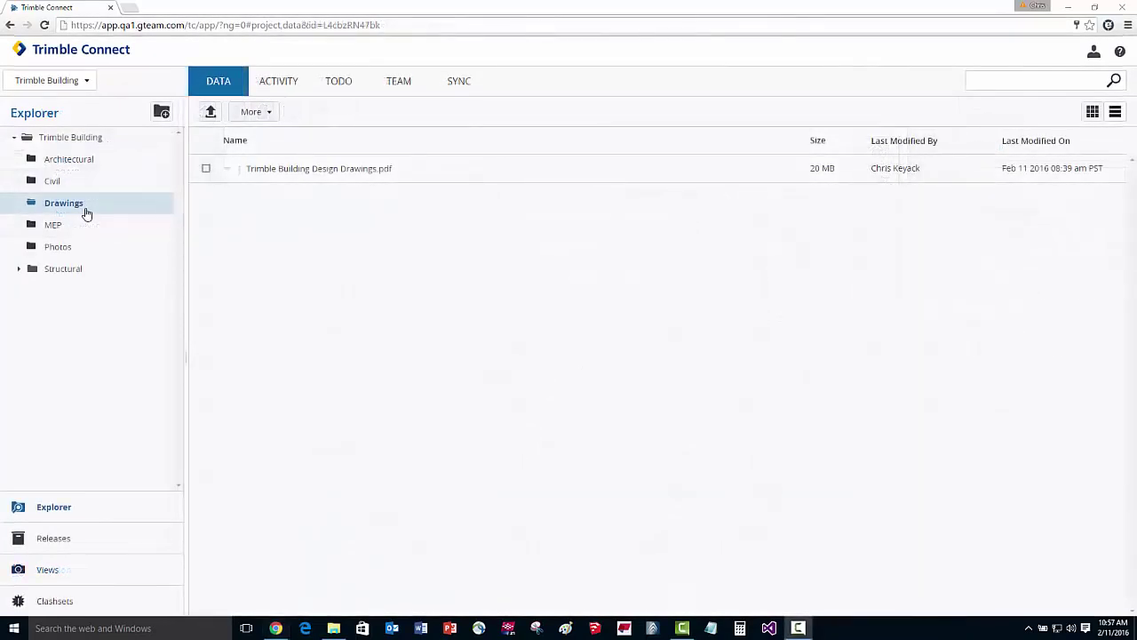
View Architectural.skp, Civil.skp, MEP.skp and Structural.ifc from their folders together as one combined 3D model
click(58, 159)
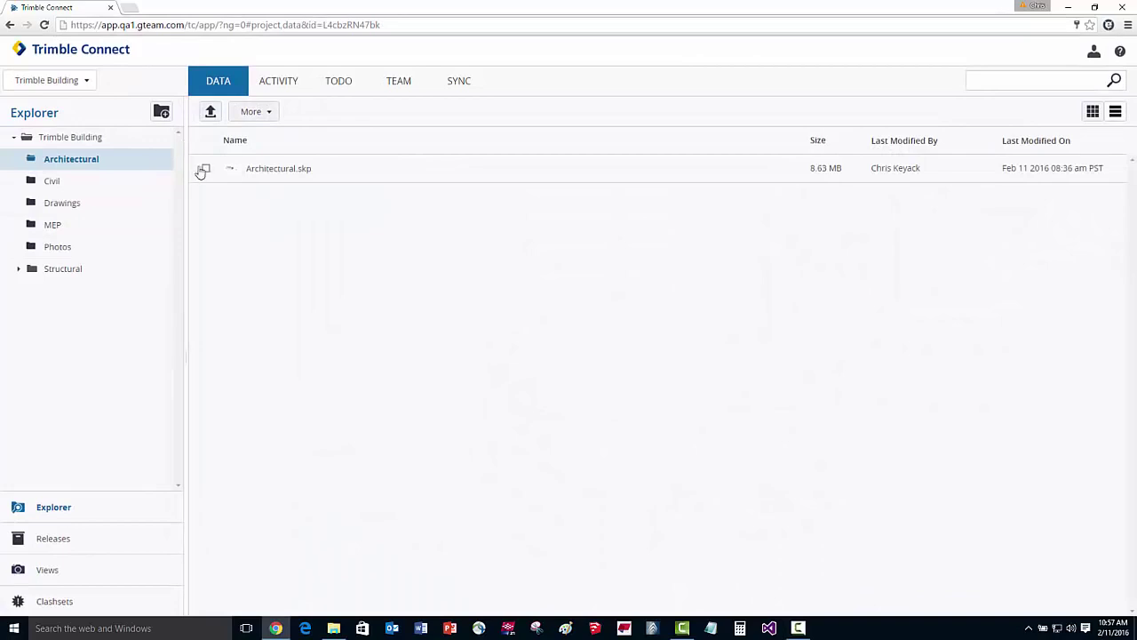
click(204, 169)
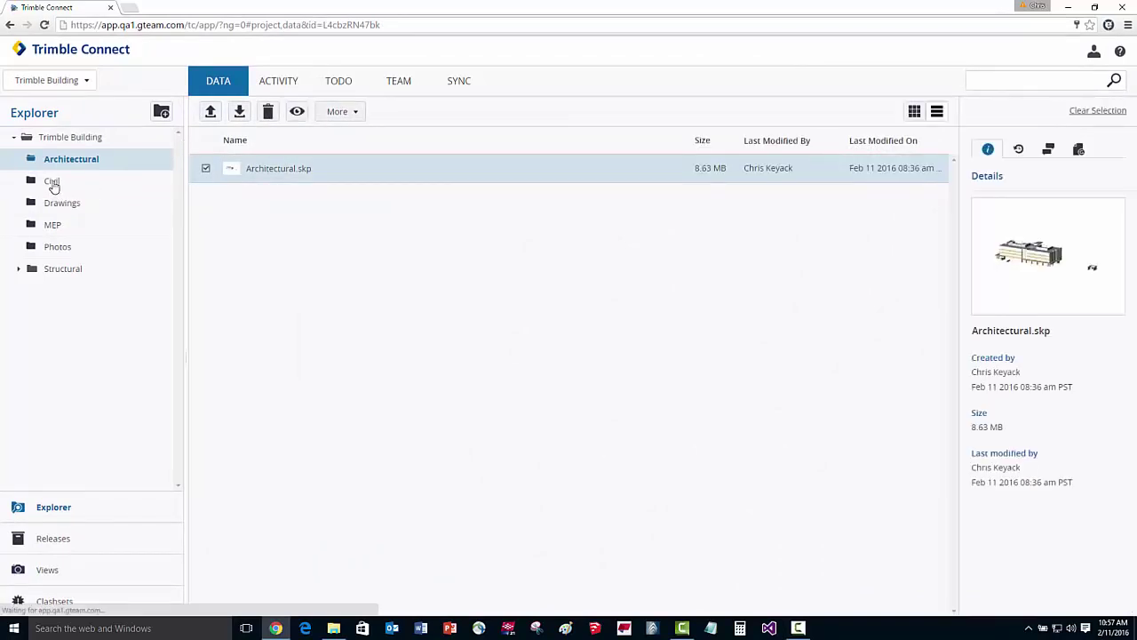
click(53, 182)
click(205, 169)
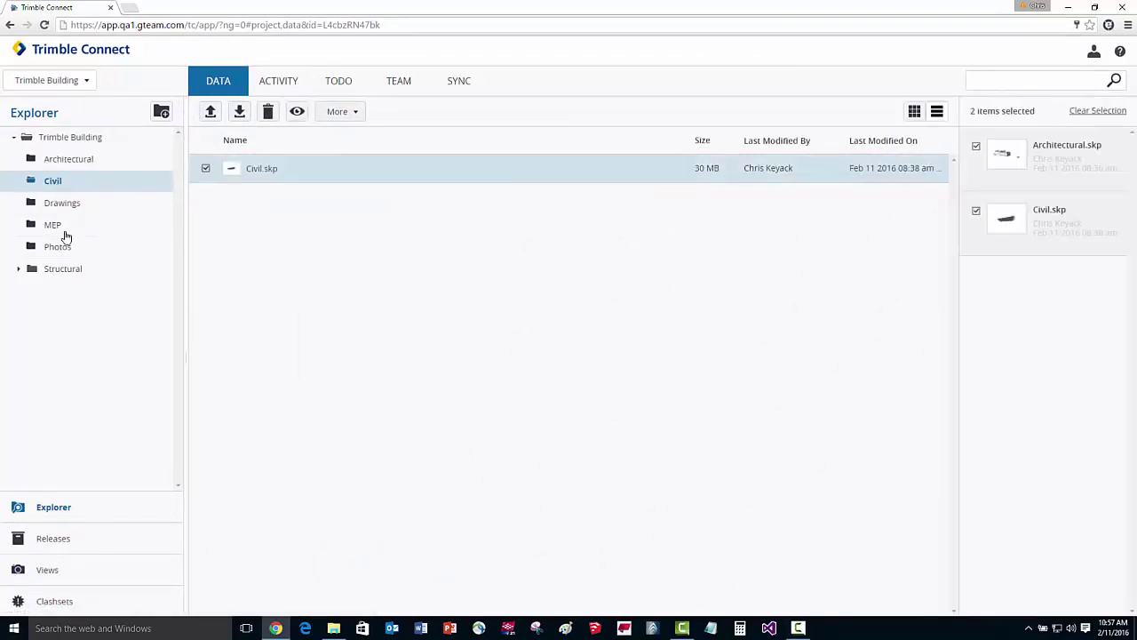
click(59, 227)
click(205, 170)
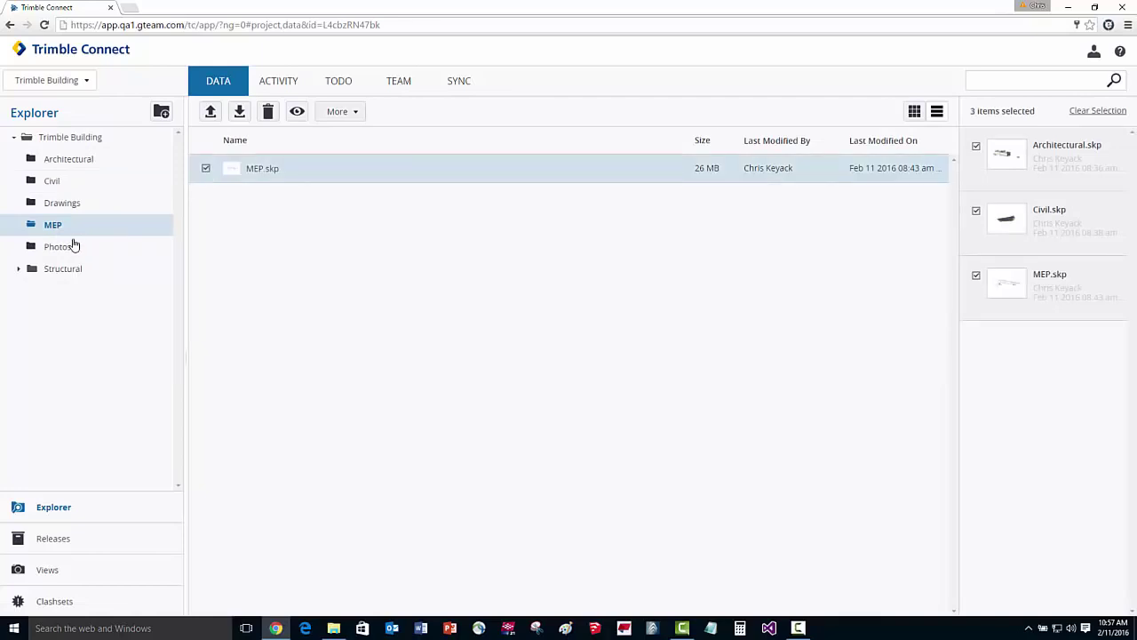
click(59, 267)
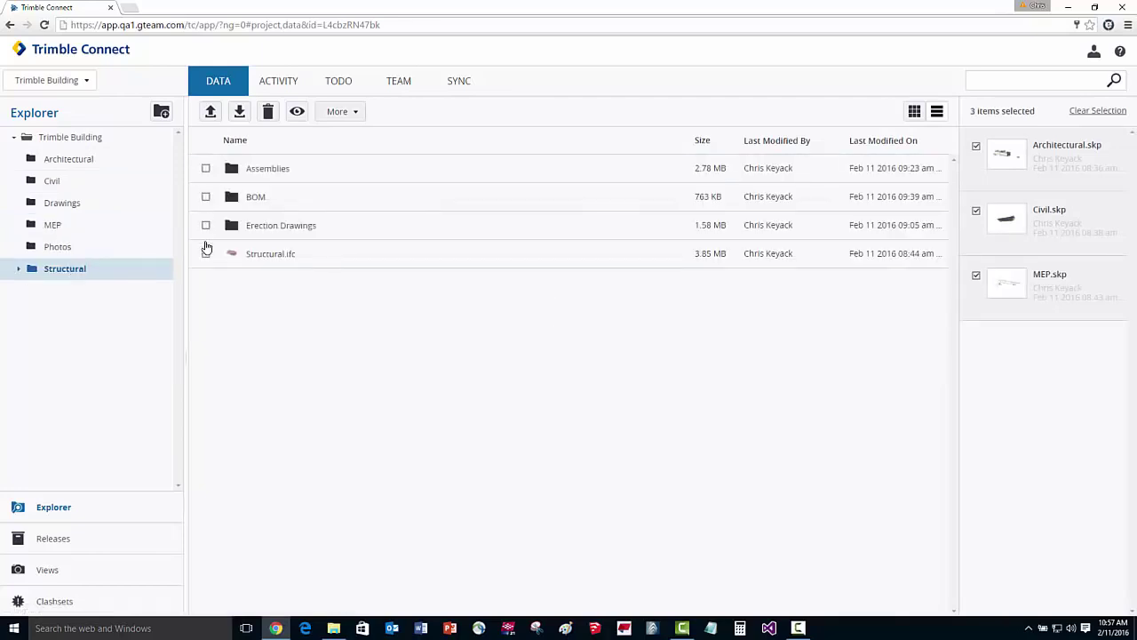
click(206, 253)
click(296, 112)
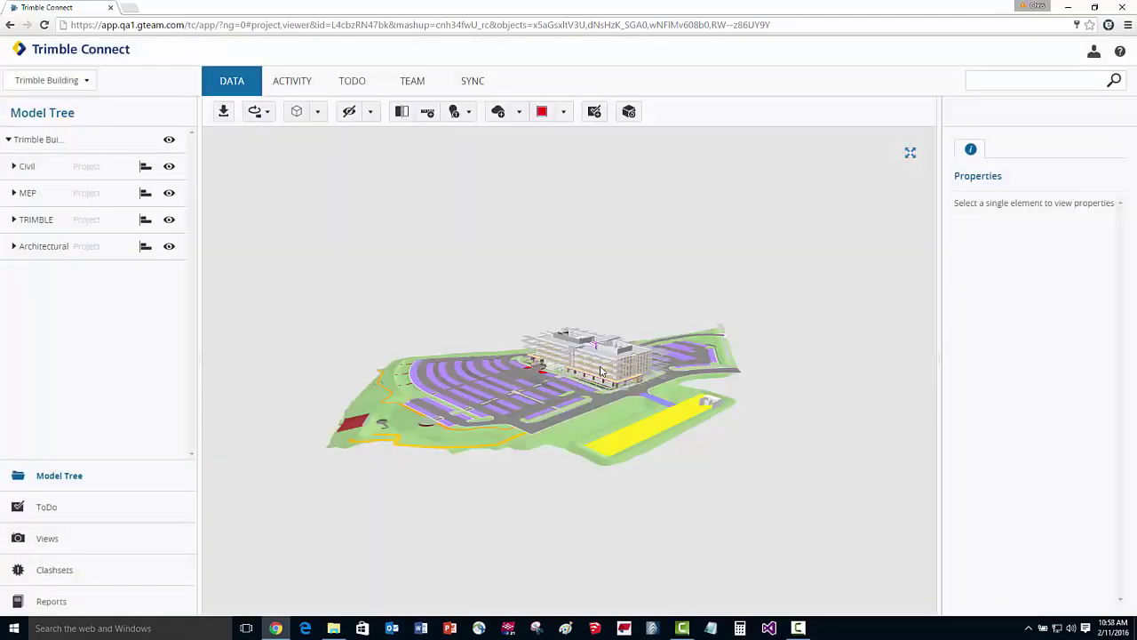
scroll(600, 372, up, 8)
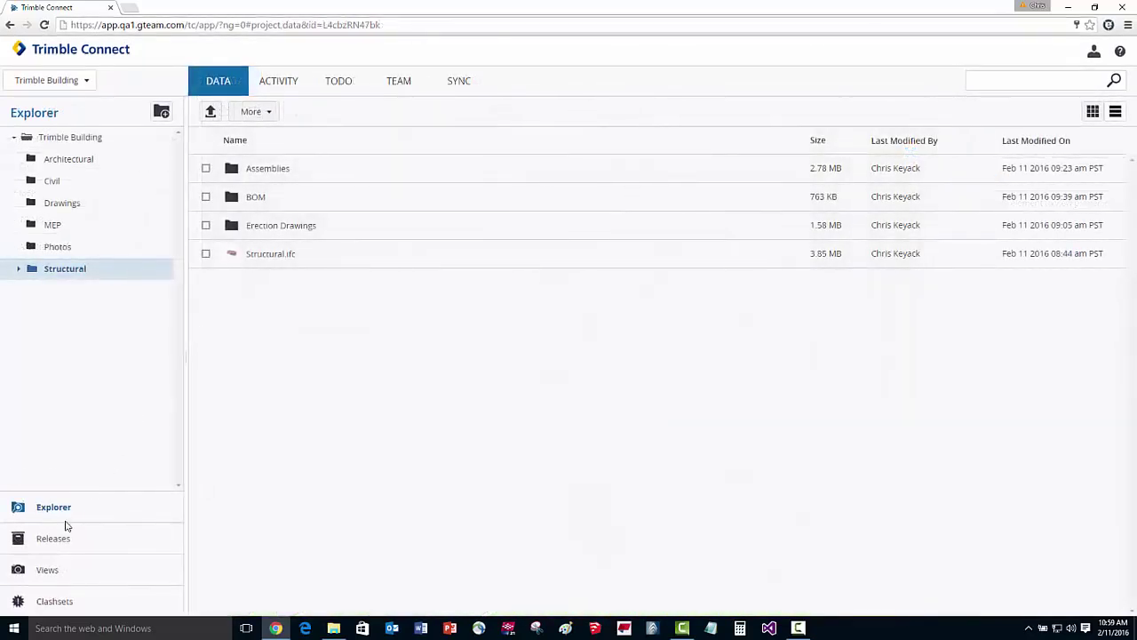
Send the open Structural Fabrication release to its recipient
click(53, 539)
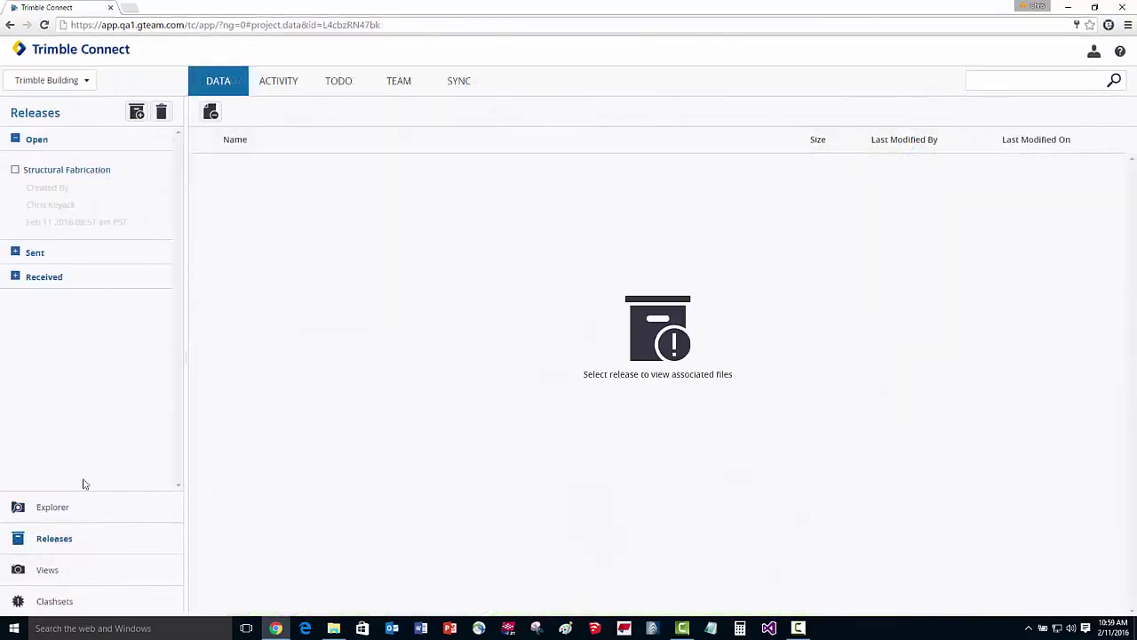
click(15, 169)
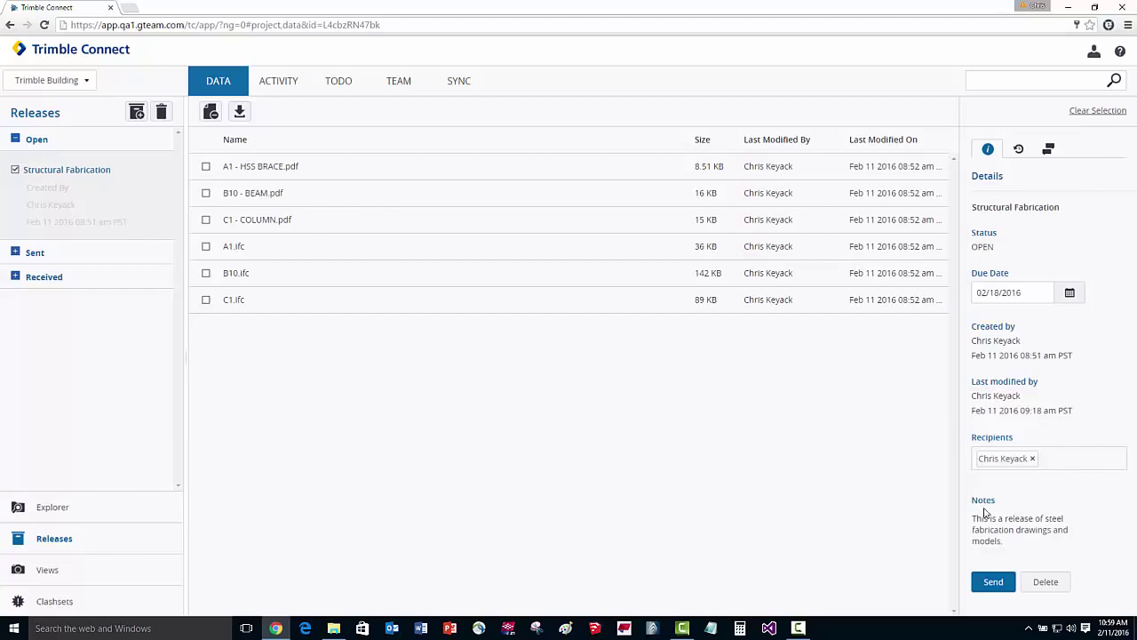
click(992, 582)
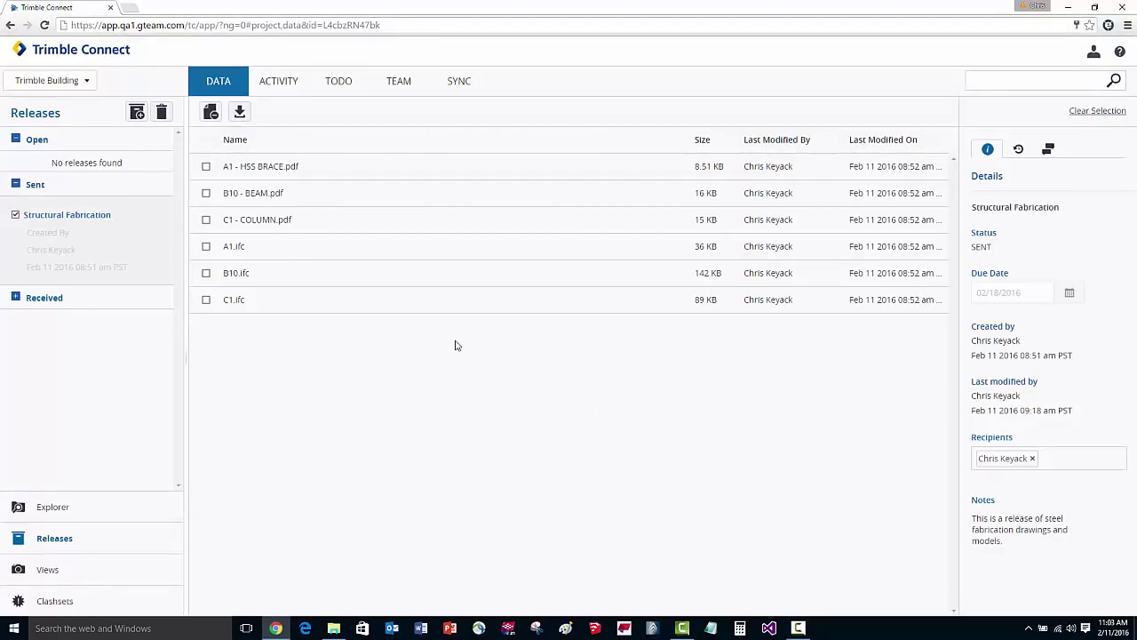
Display the saved Combined Models view in 3D, followed by the Building Section Cut view
click(142, 573)
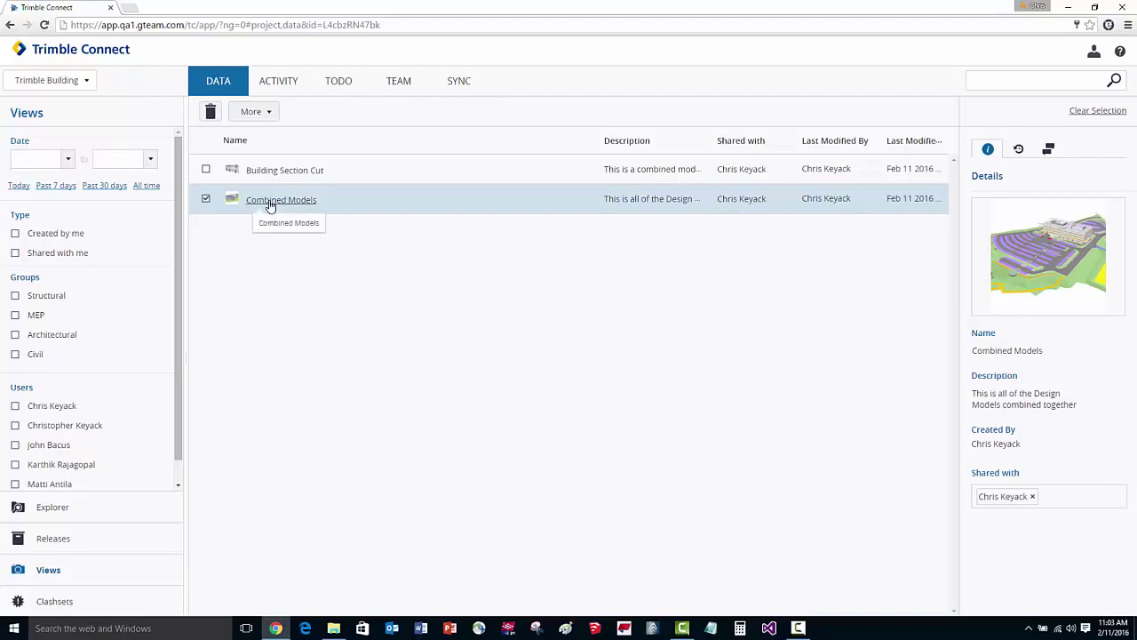
click(270, 205)
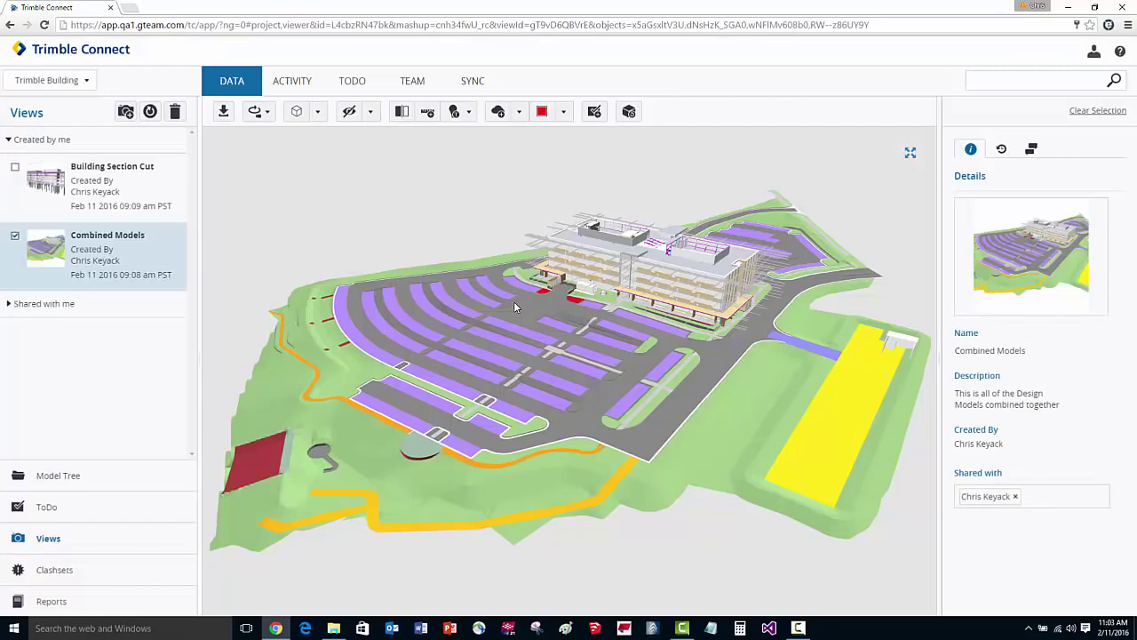
click(14, 167)
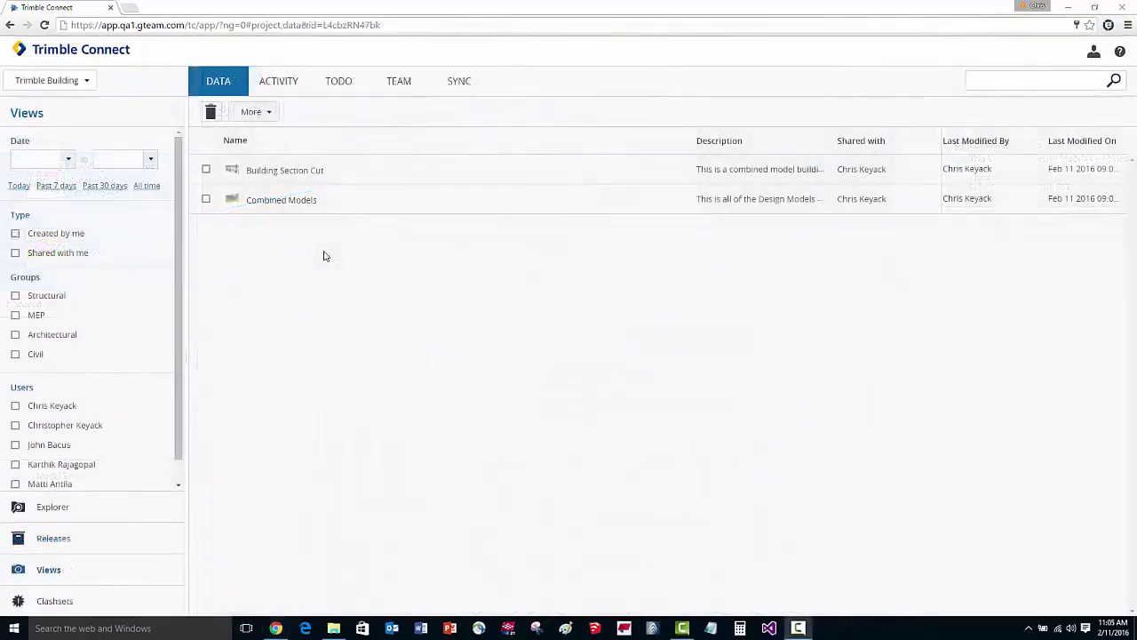
Open the Structural to MEP clashset in 3D and show its first clash, between SLAB and Model Faces
click(78, 602)
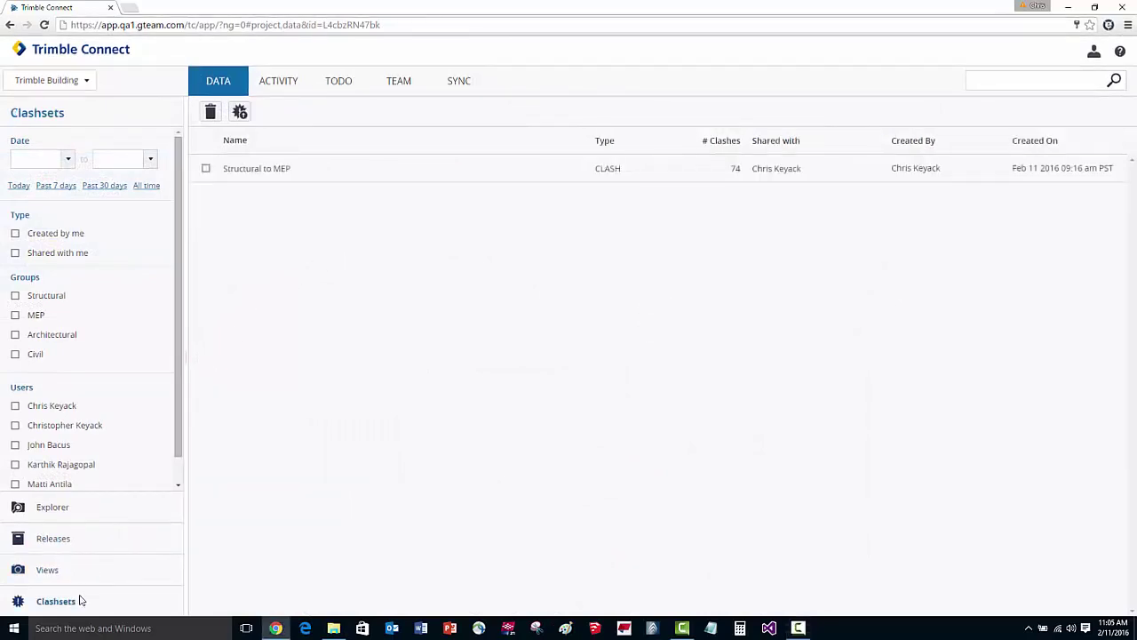
click(205, 169)
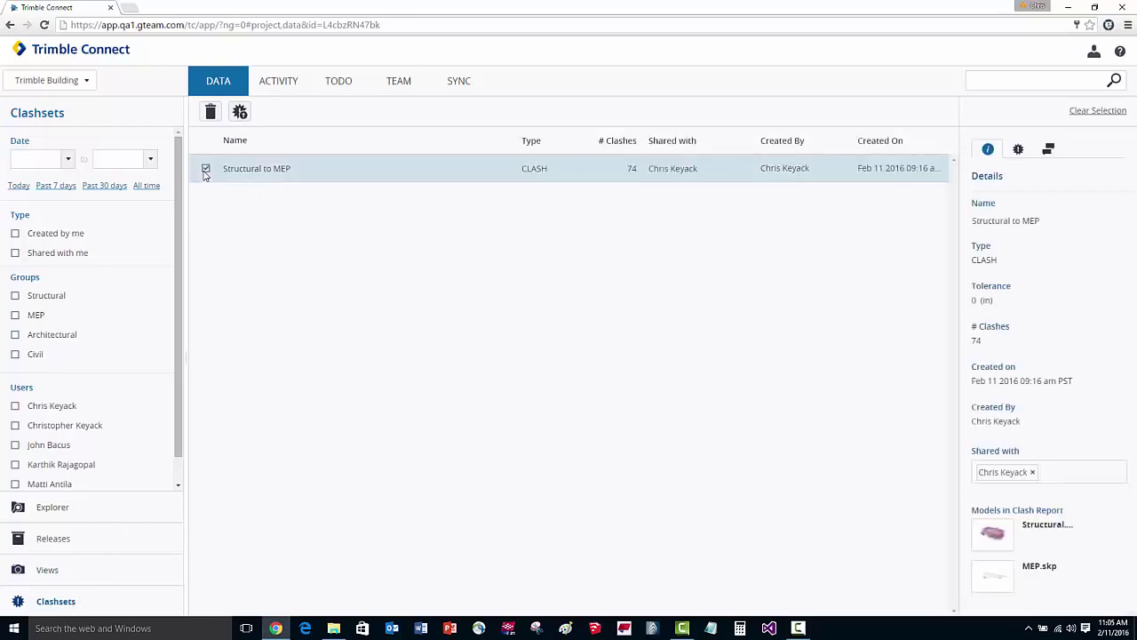
click(244, 173)
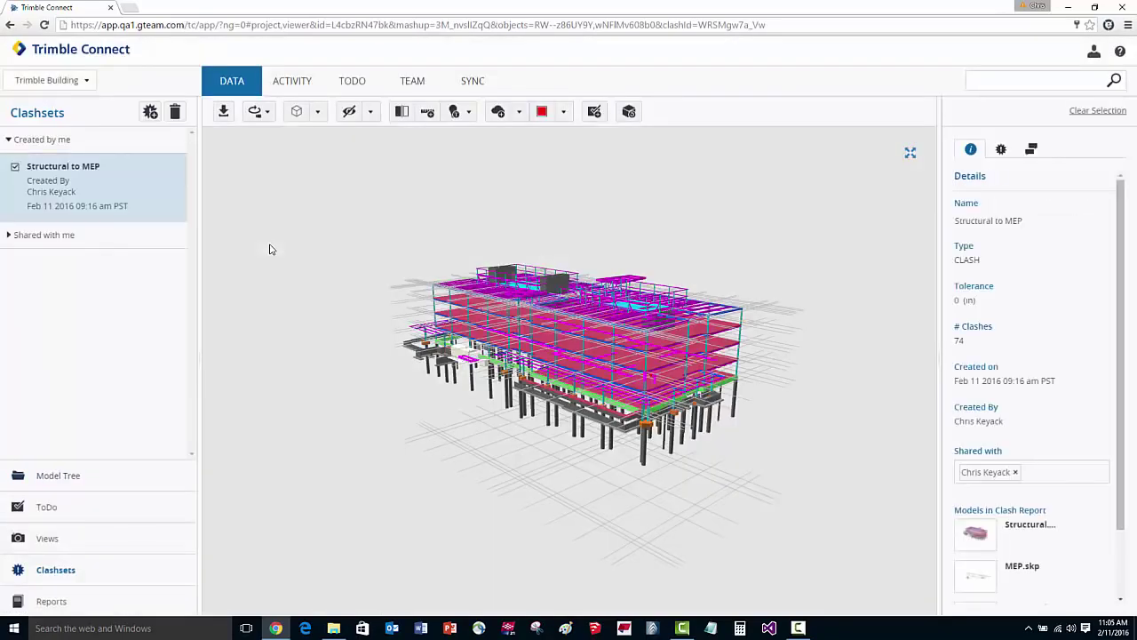
click(1001, 151)
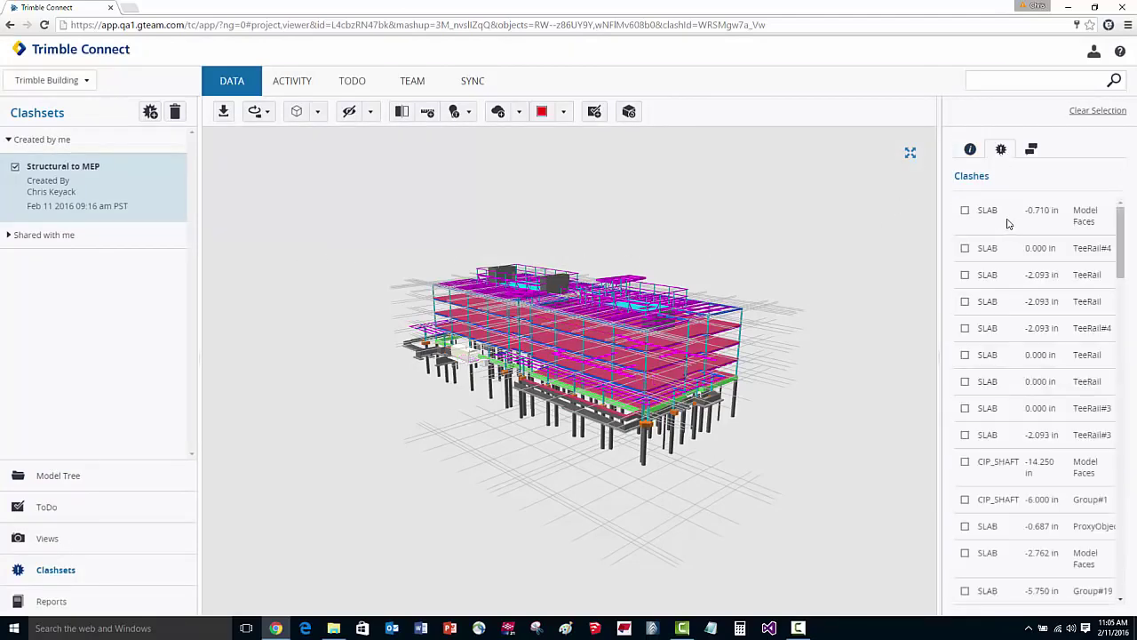
click(965, 213)
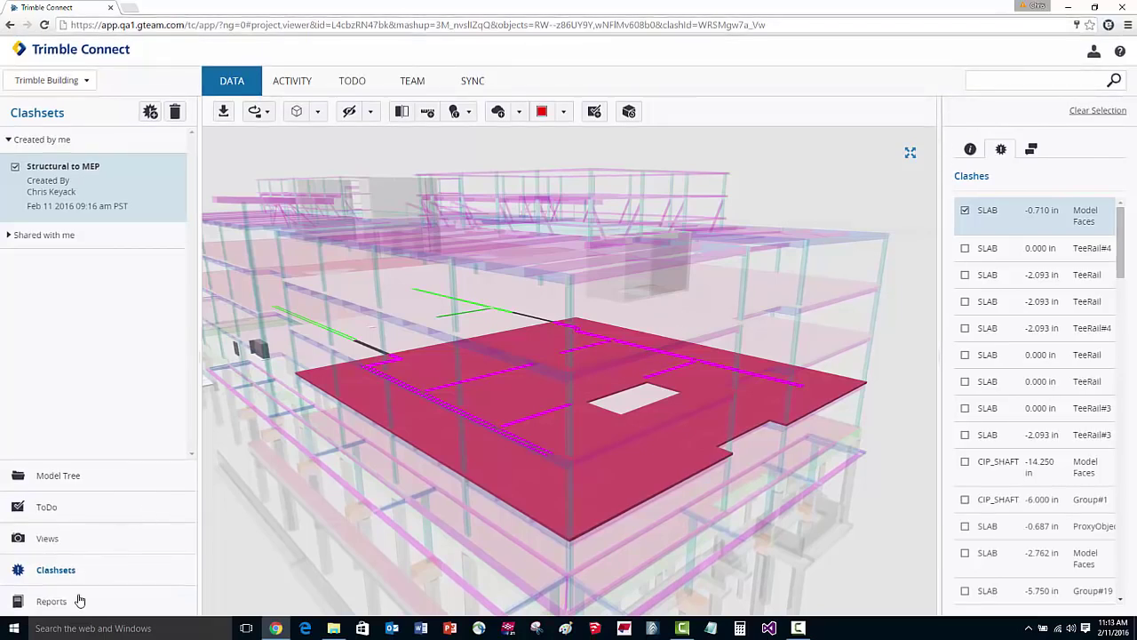
Open the model's quantity reports and browse the available properties for a custom report
click(80, 600)
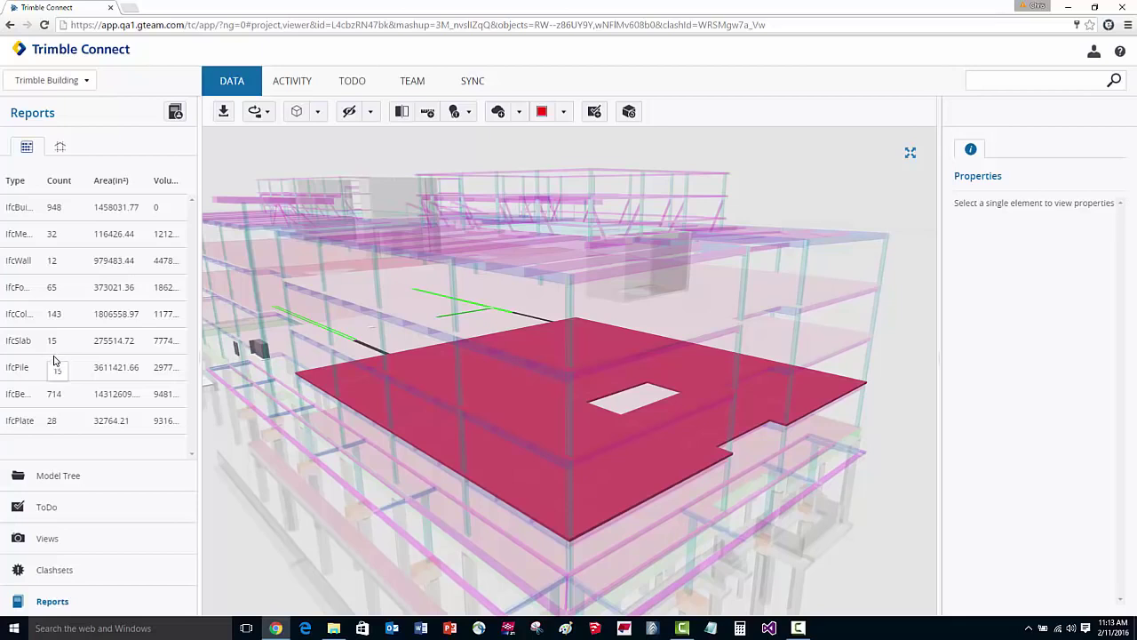
click(175, 112)
drag(539, 284, 544, 295)
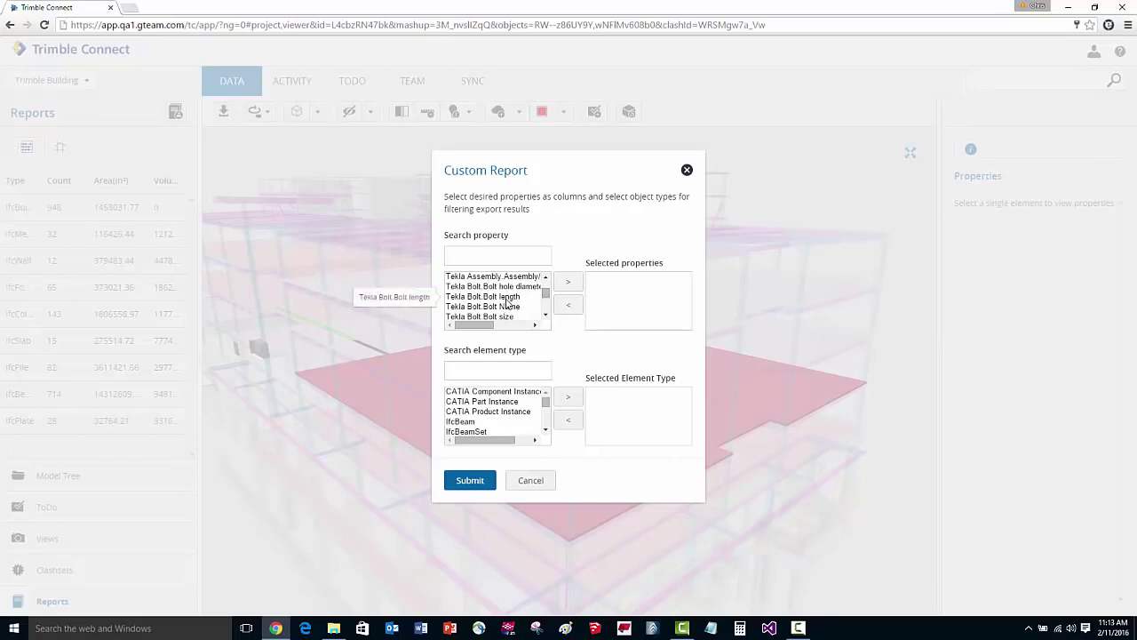
scroll(506, 303, up, 3)
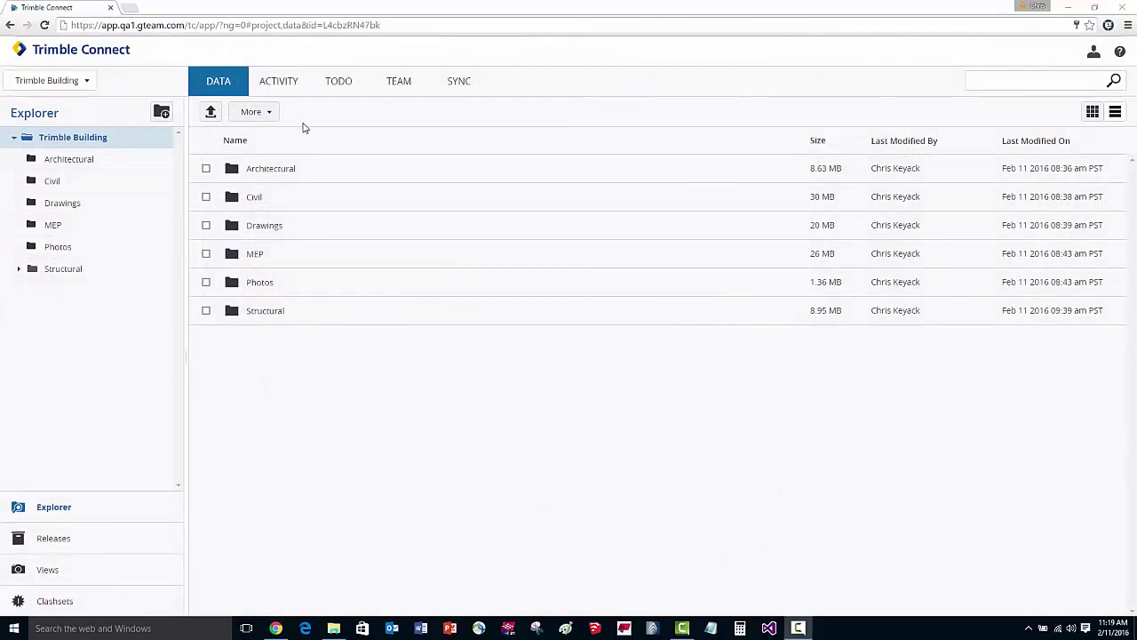
Review the Architectural folder's permissions, including the access levels offered for everyone, and list its other available folder actions
click(205, 168)
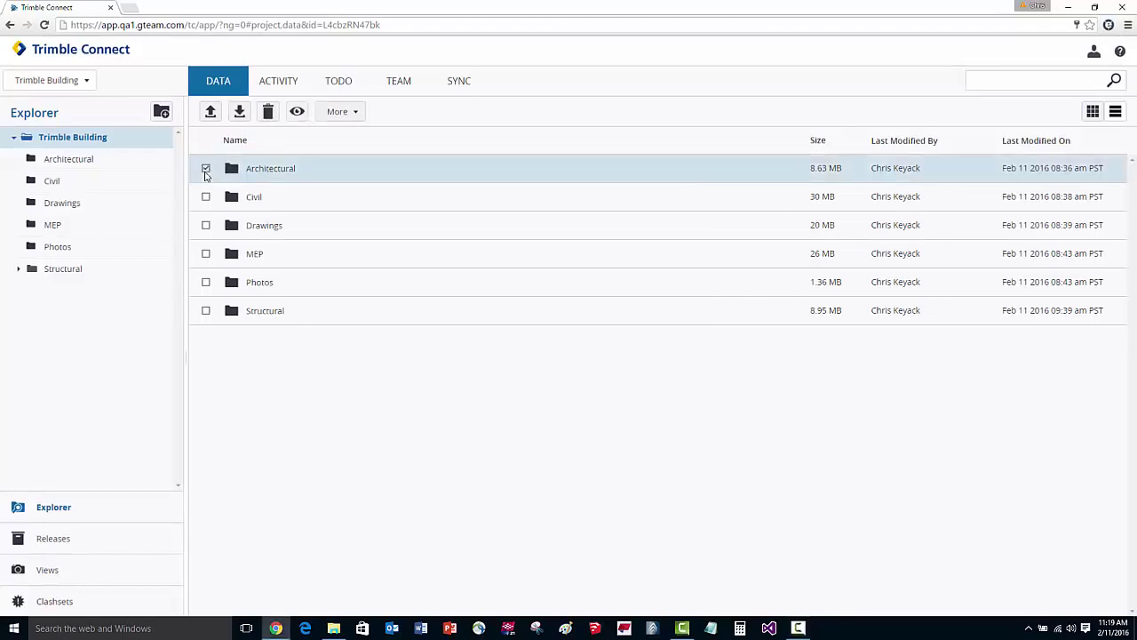
click(336, 113)
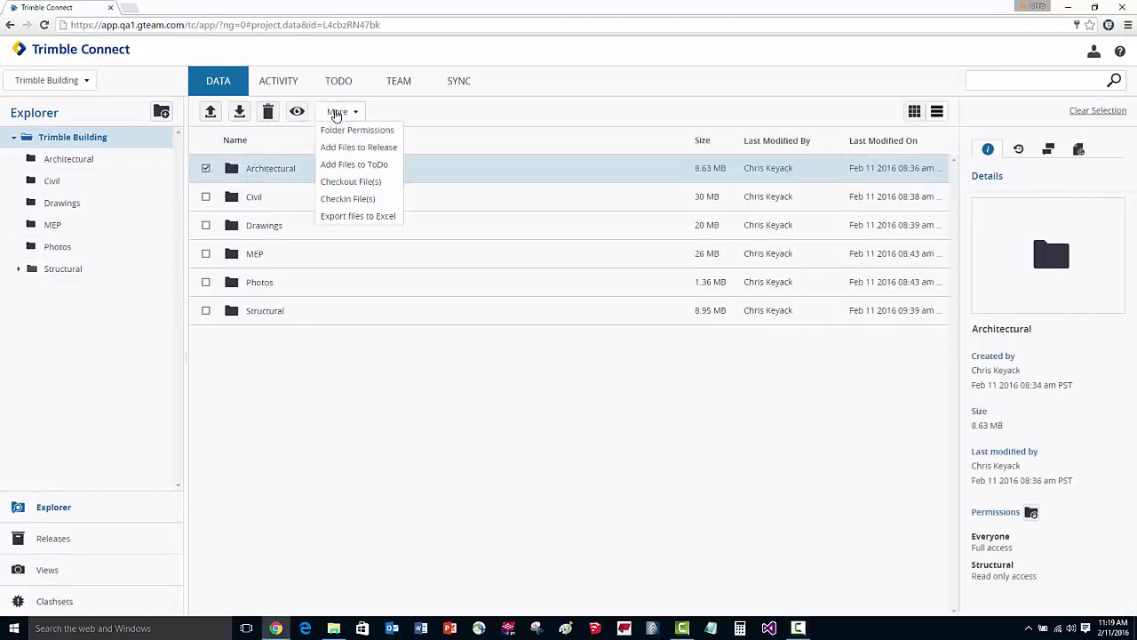
click(384, 137)
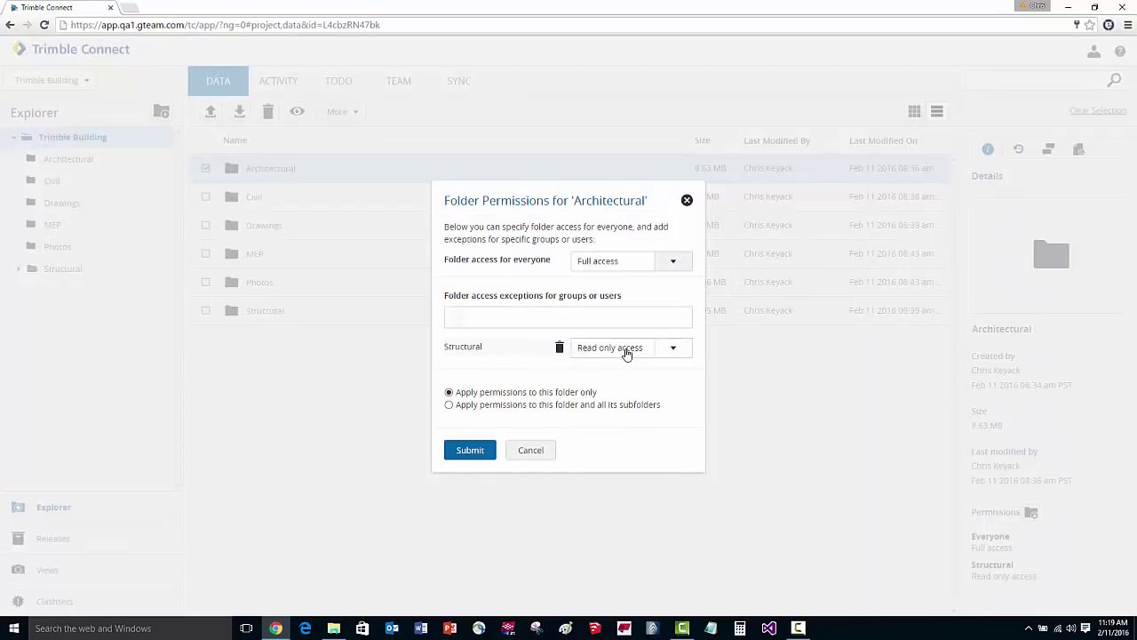
click(673, 263)
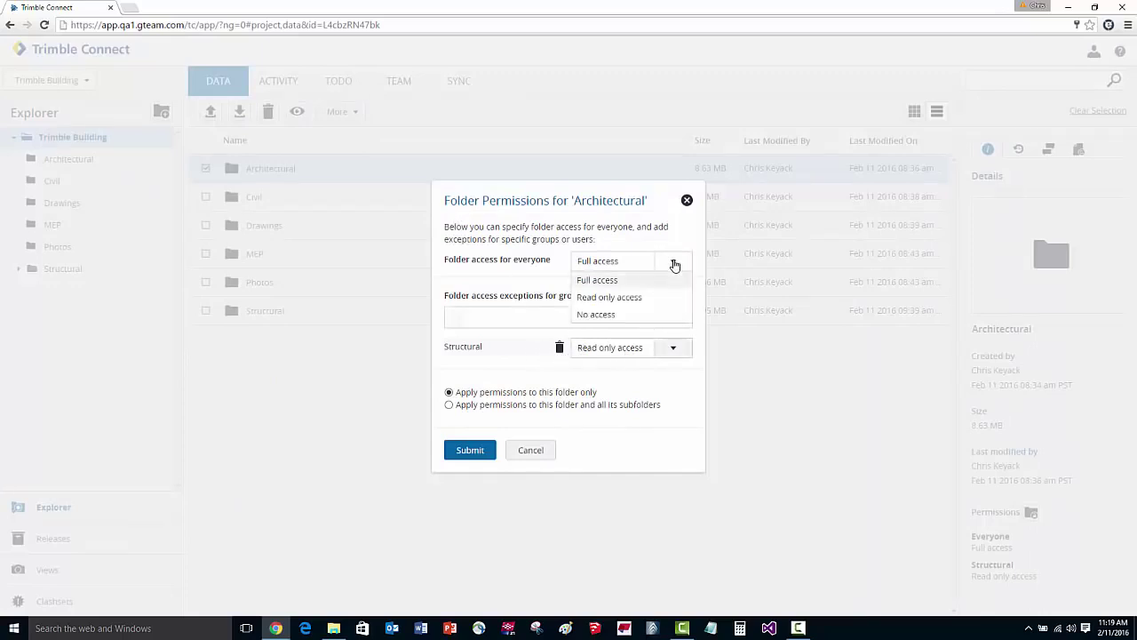
click(674, 264)
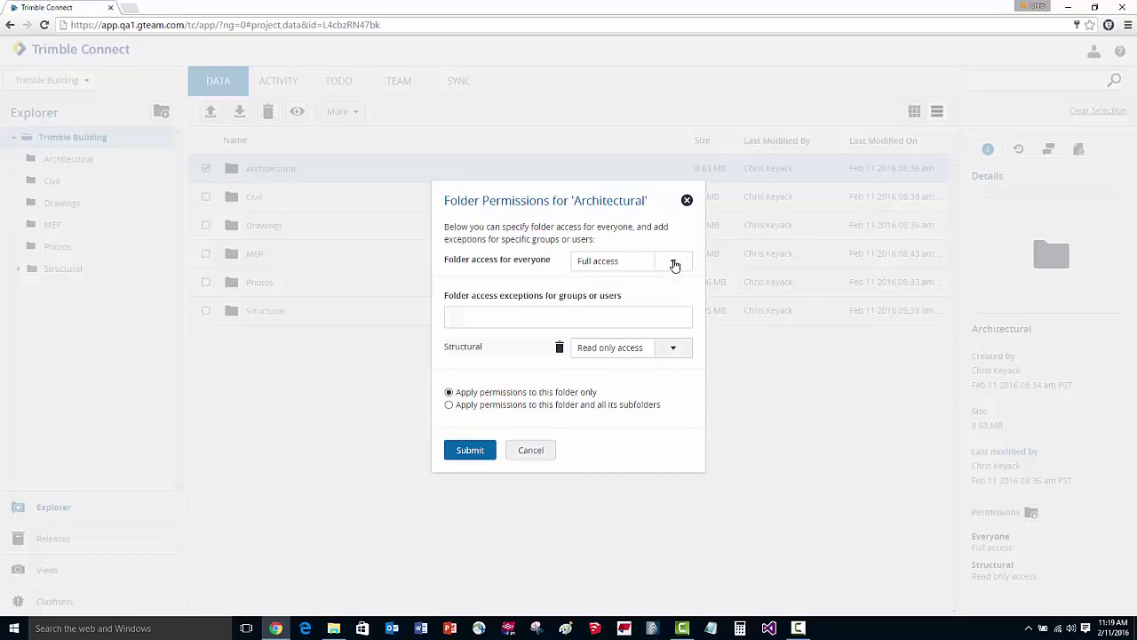
click(532, 450)
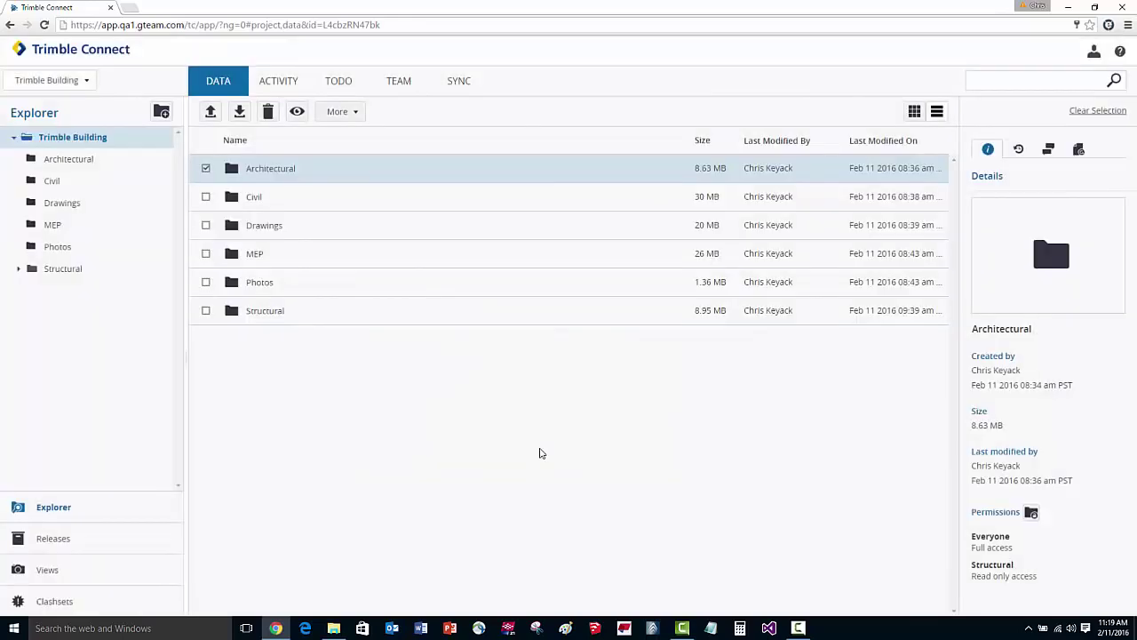
click(337, 115)
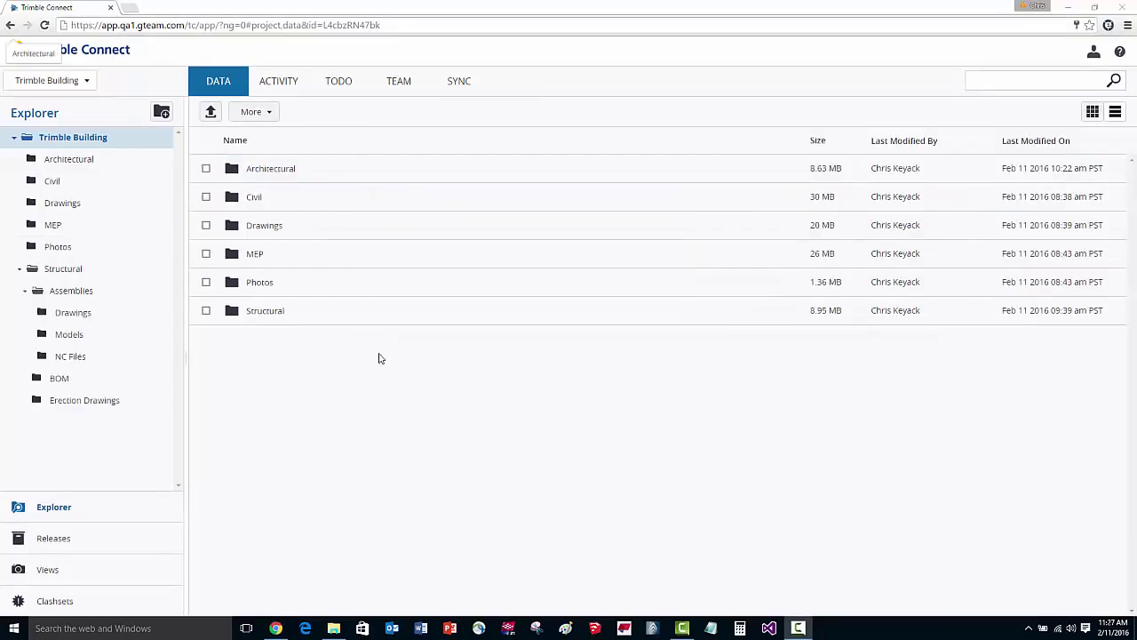
Show the revision history of Architectural.skp in the Architectural folder
click(279, 169)
click(205, 168)
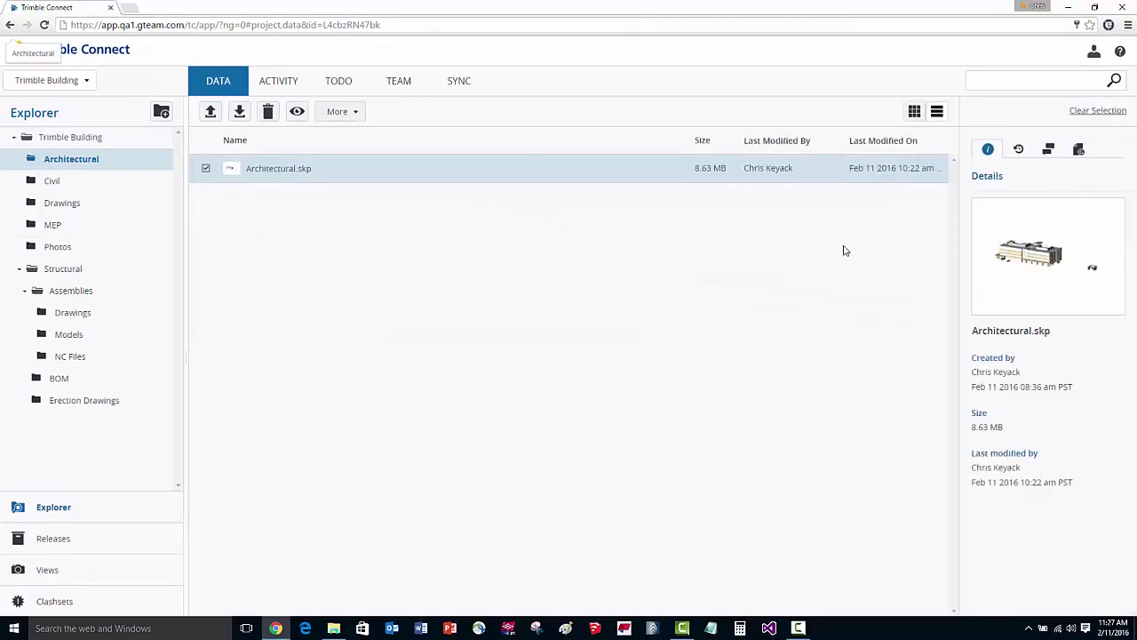
click(1078, 149)
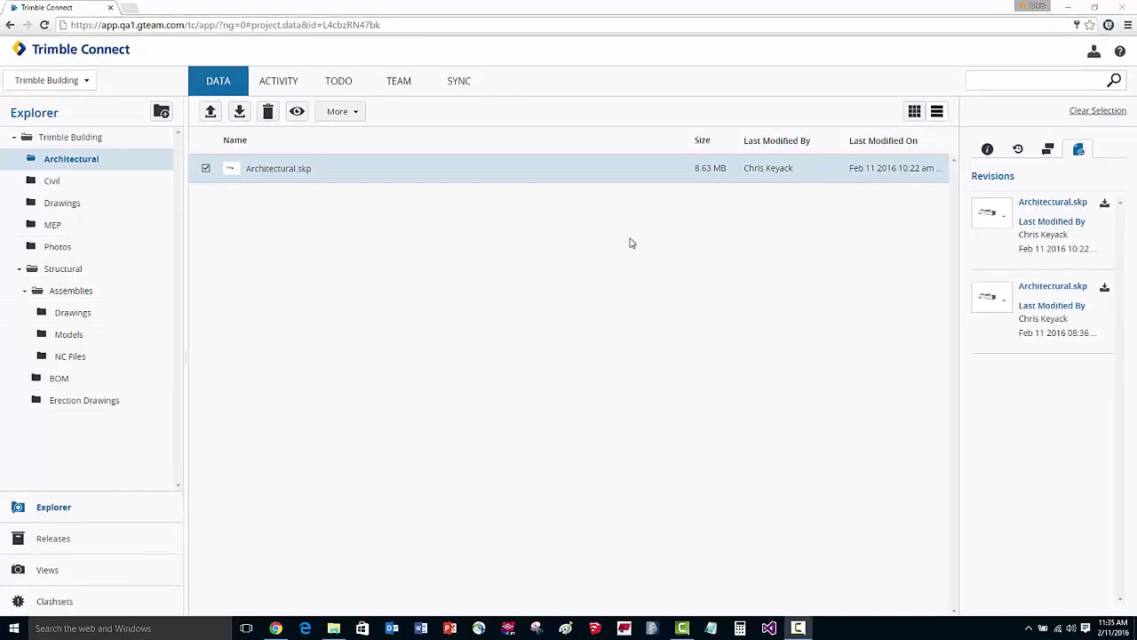
Browse the project's activity history of uploaded, updated and deleted files and sent releases
click(272, 86)
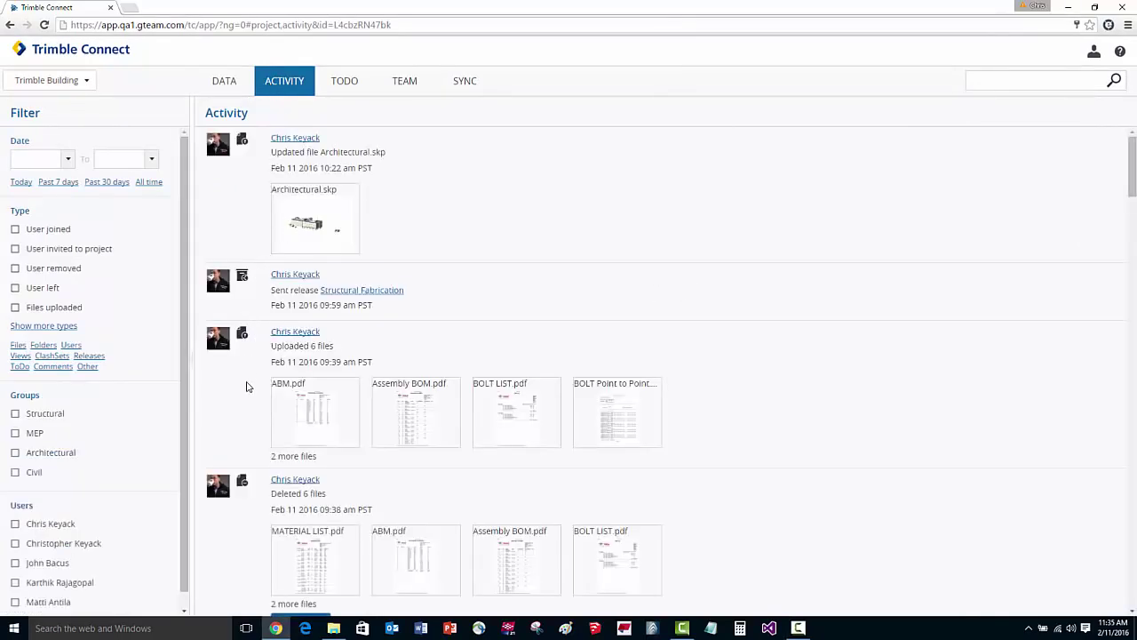
click(67, 160)
click(66, 163)
scroll(483, 334, down, 2)
scroll(460, 346, down, 1)
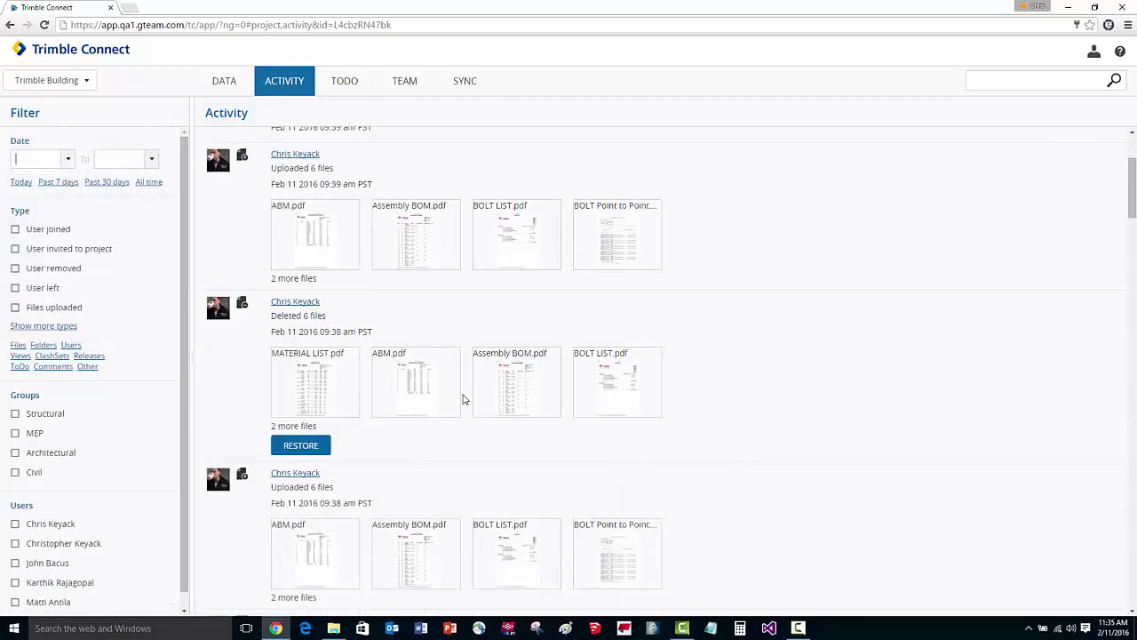
scroll(462, 400, down, 15)
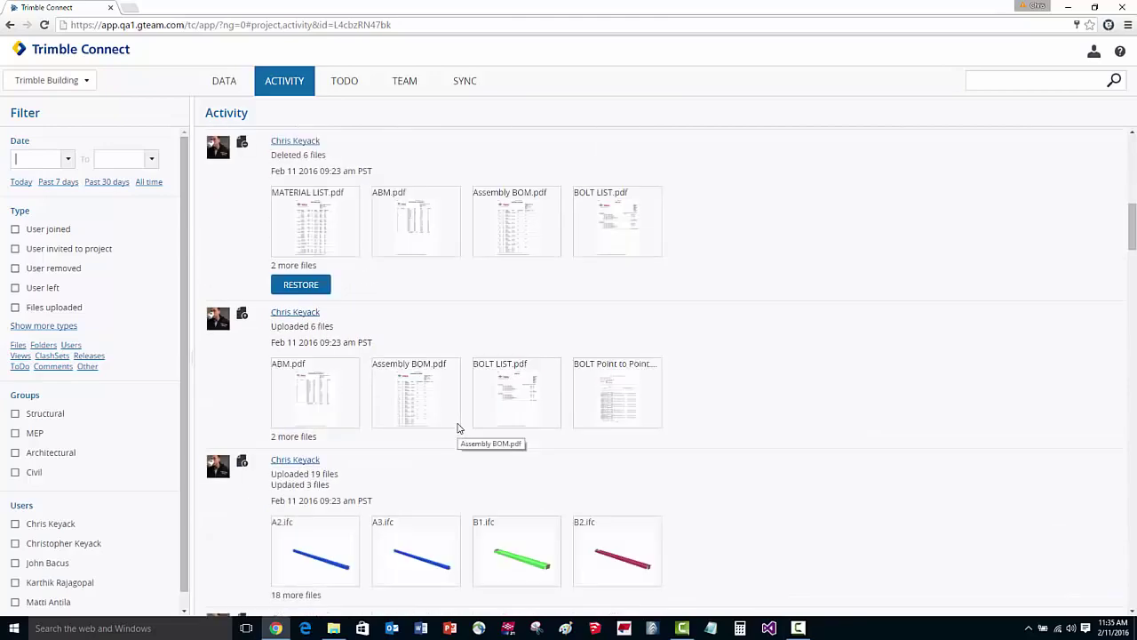
scroll(458, 428, down, 3)
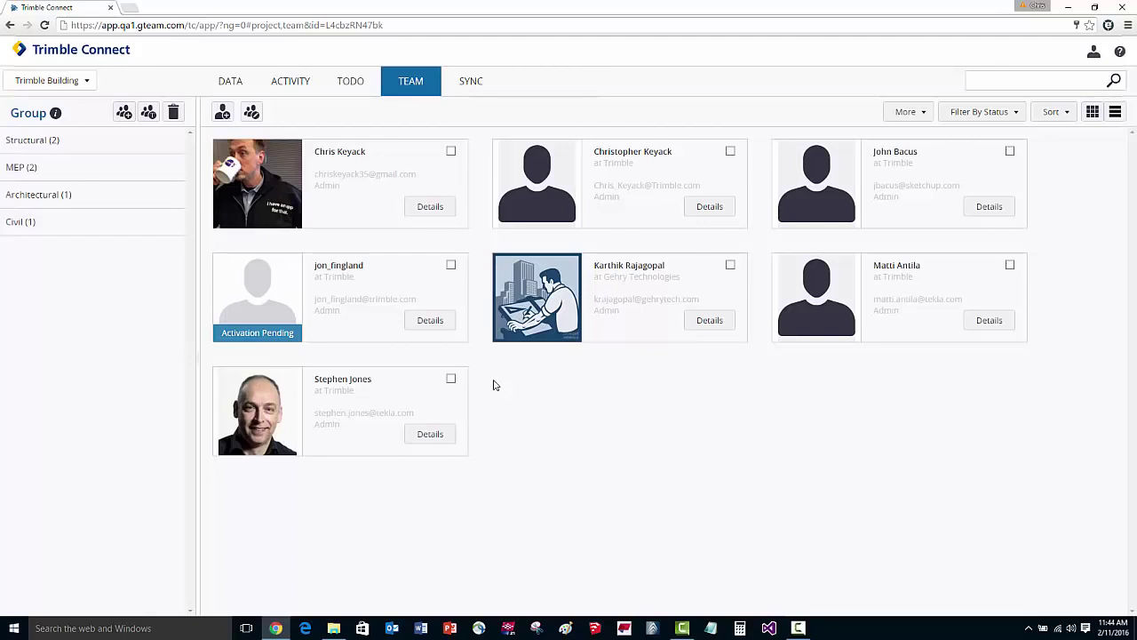
Fill in a team invitation with the new user's email, check the available groups, and set the role to Admin
click(222, 112)
key(ctrl+v)
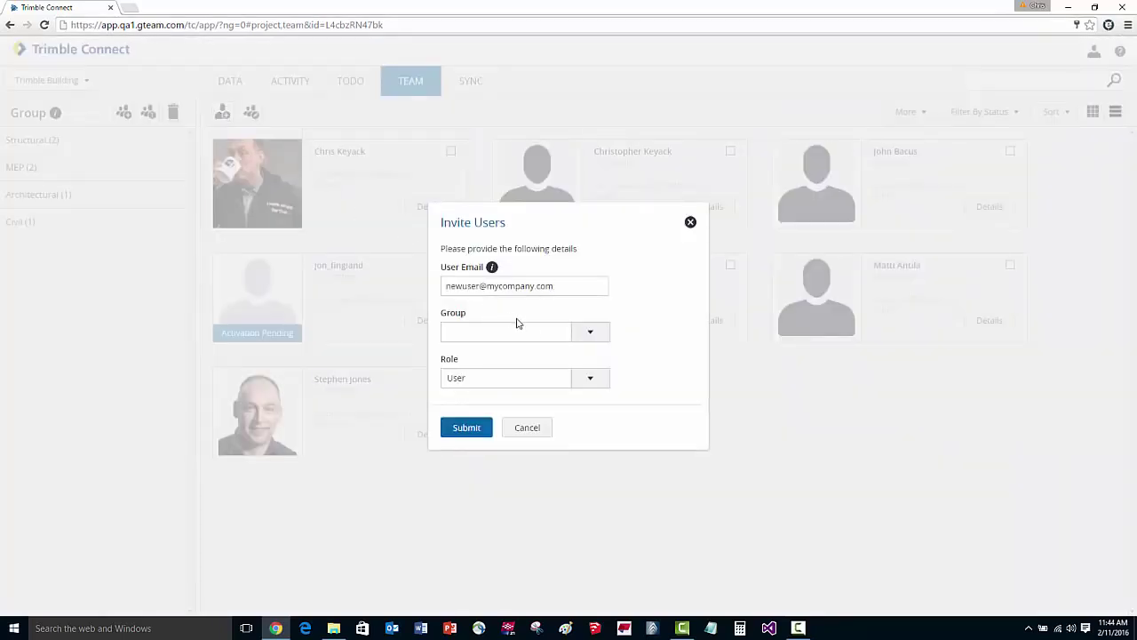
click(589, 334)
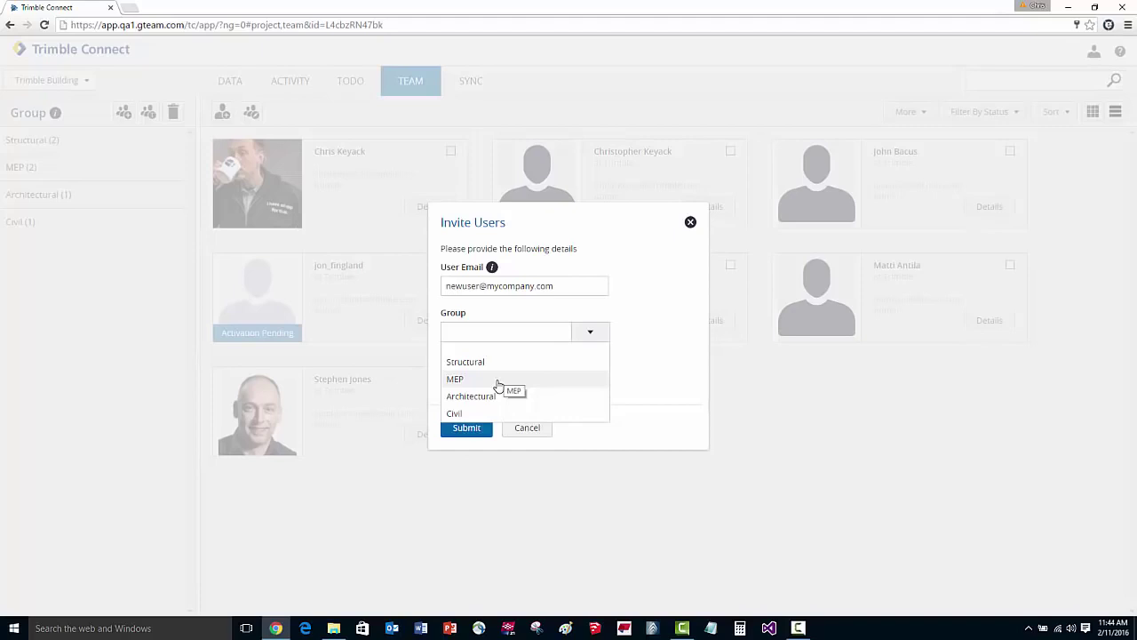
click(584, 336)
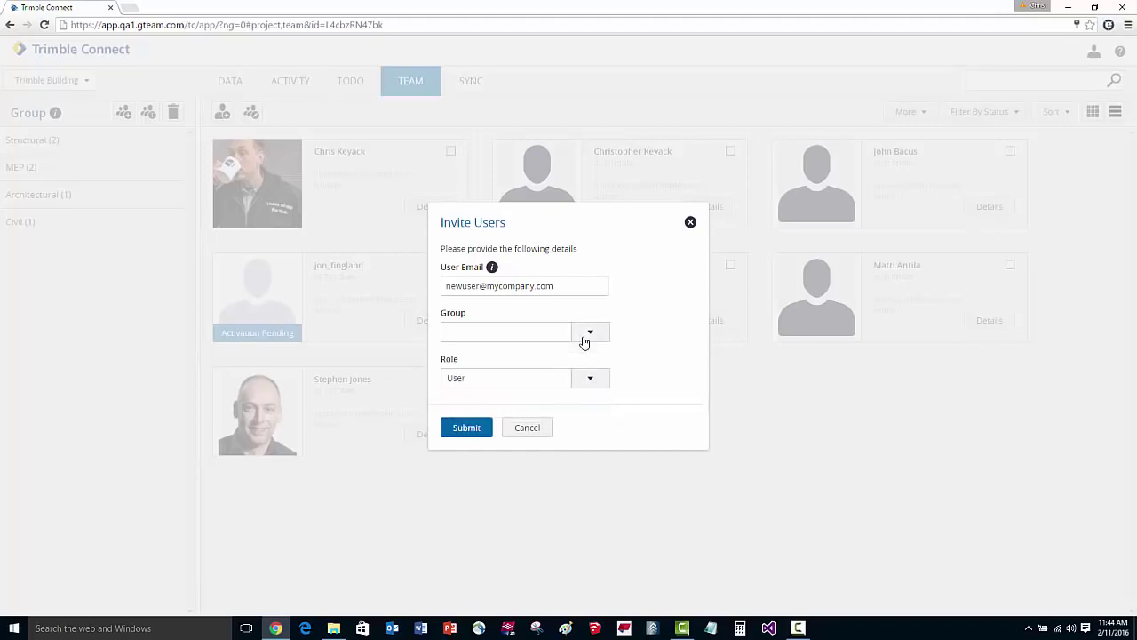
click(592, 380)
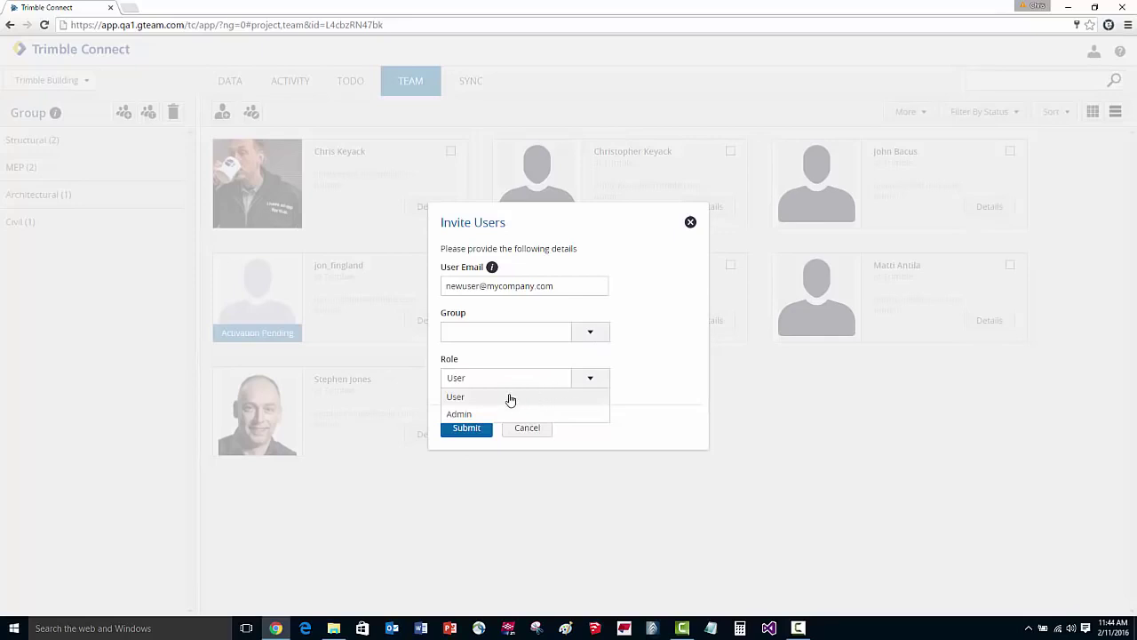
click(477, 414)
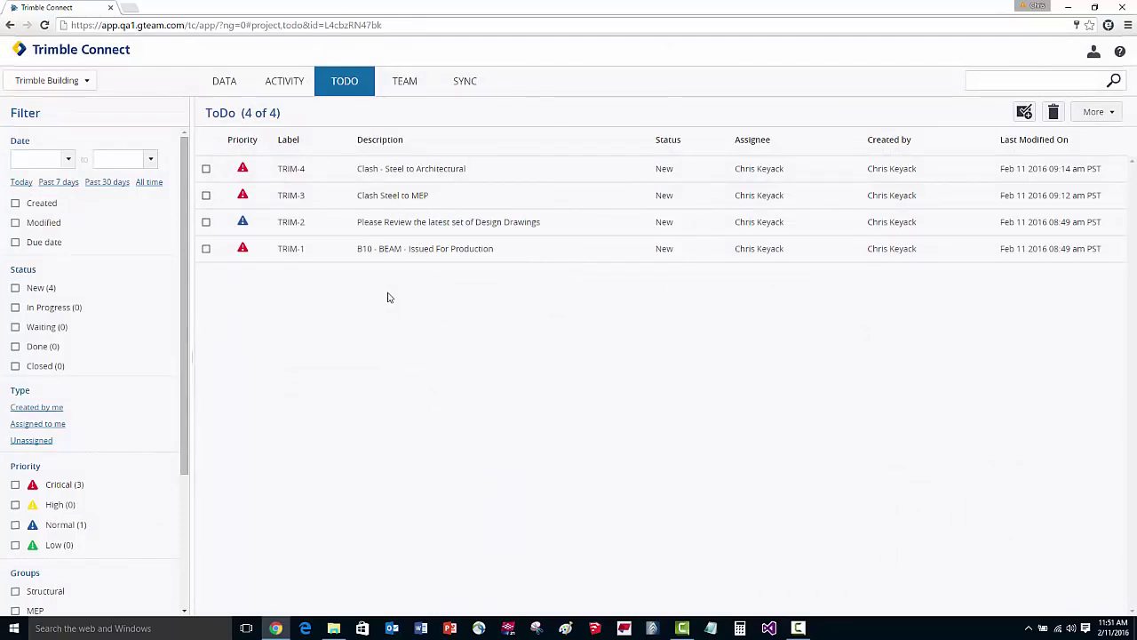
Open the 3D view attached to the Clash - Steel to Architectural ToDo, TRIM-4
click(205, 168)
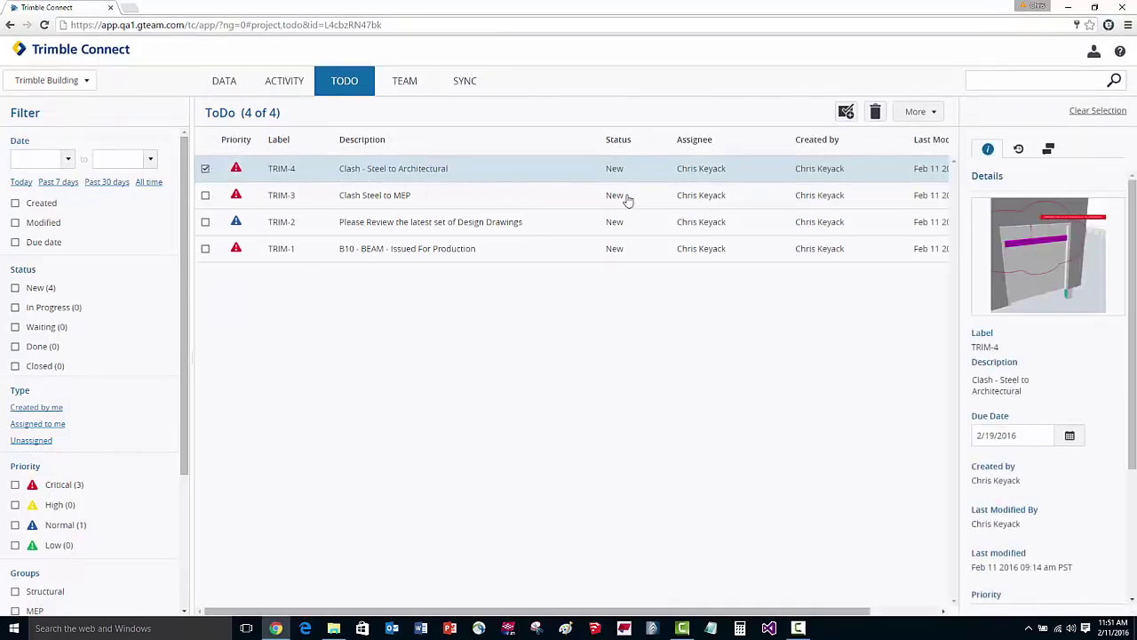
click(1024, 256)
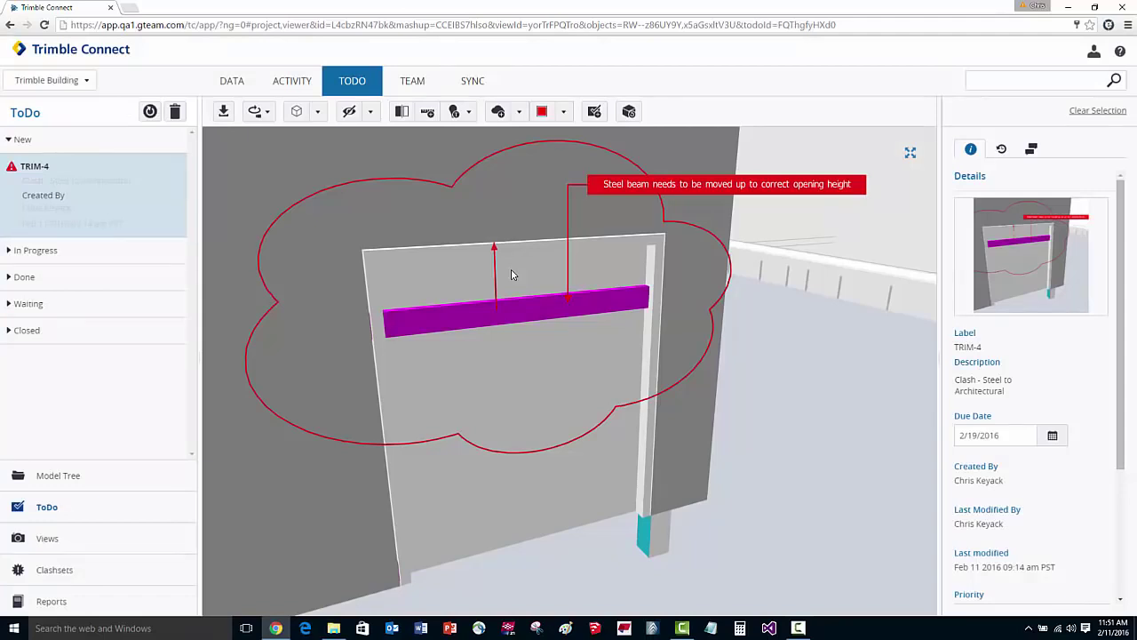
Add the TRIM-4 comment "I will take this action item on and move the beam up. I will then upload an update once done."
click(1031, 153)
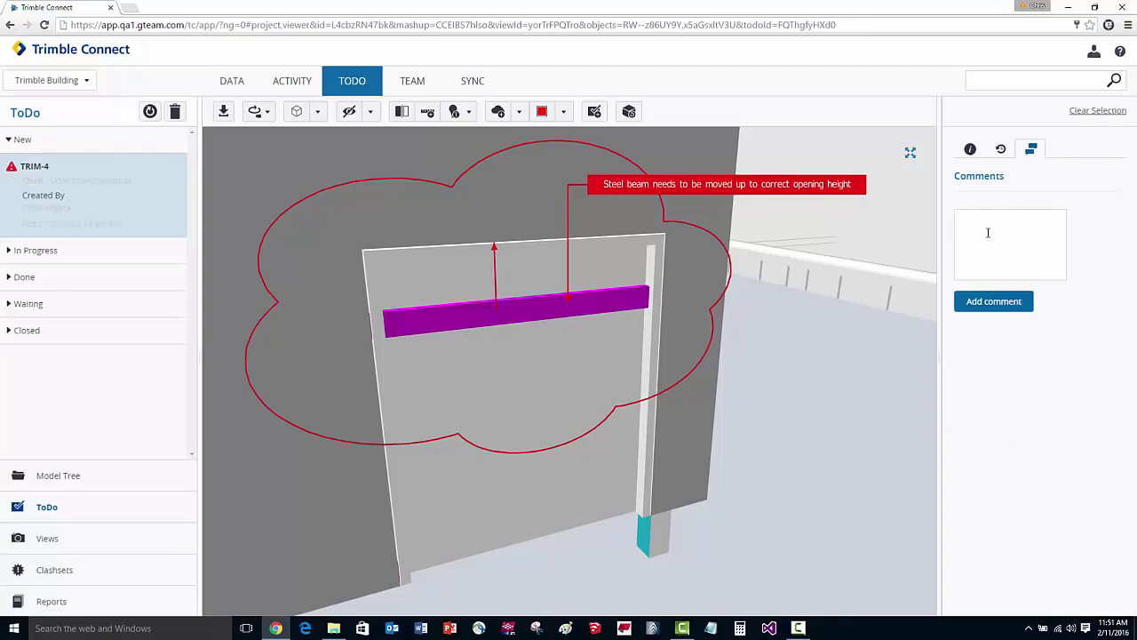
click(978, 227)
text(I will take this action item on and move the beam up. I will then upload an update once done.)
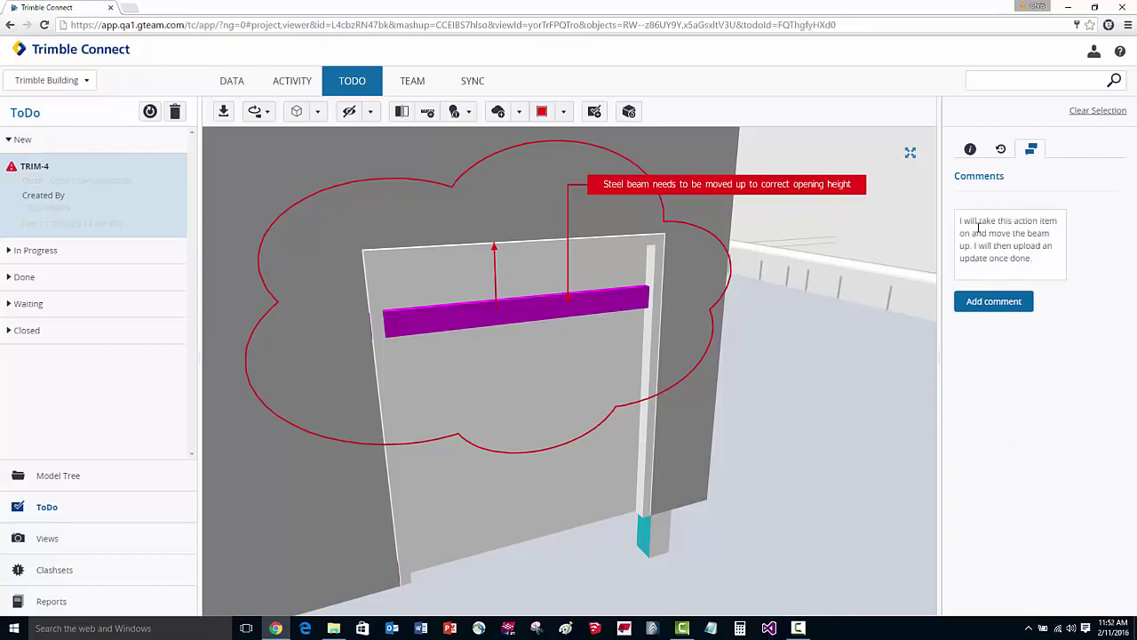
click(990, 302)
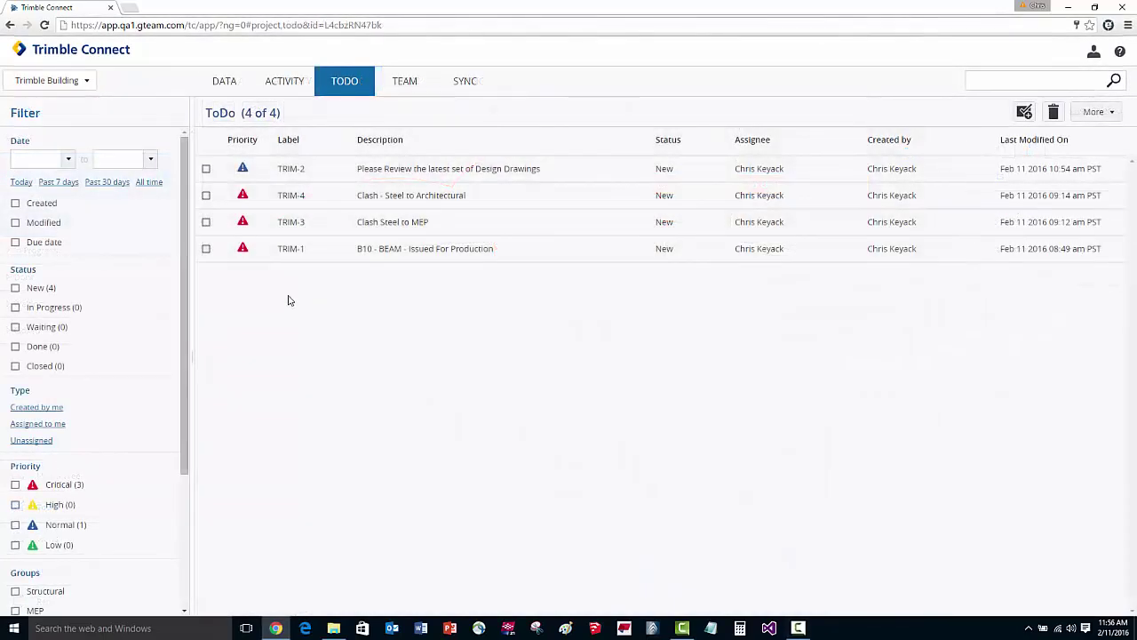
Show the details of TRIM-2, the ToDo for reviewing the latest set of design drawings
click(205, 168)
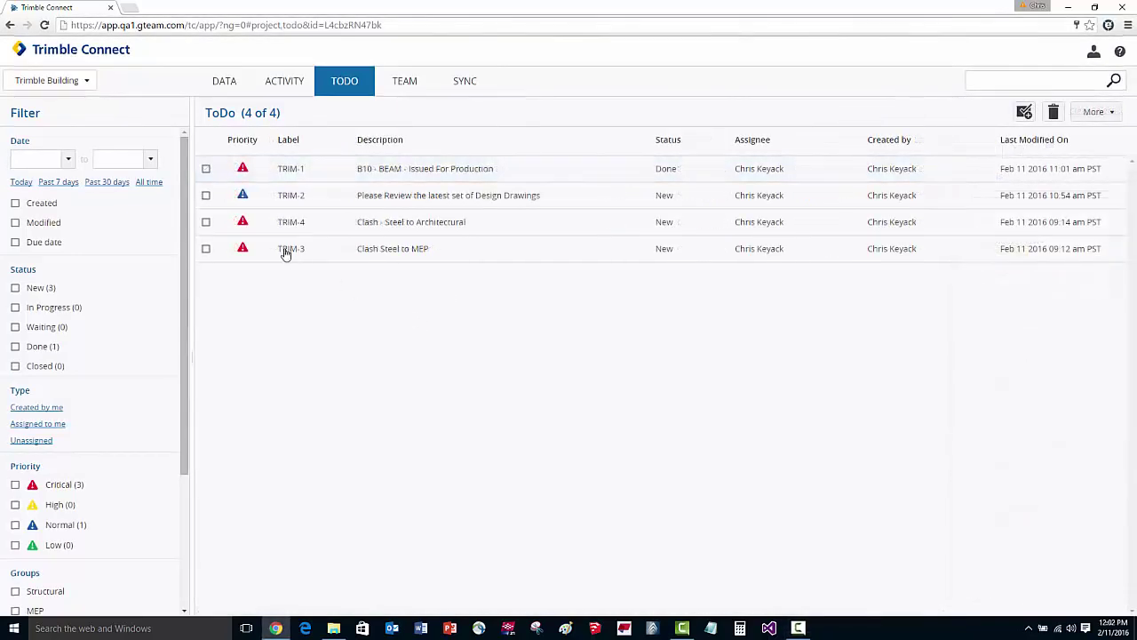
Set the status of TRIM-1, the B10 - BEAM - Issued For Production ToDo, to Closed
click(205, 169)
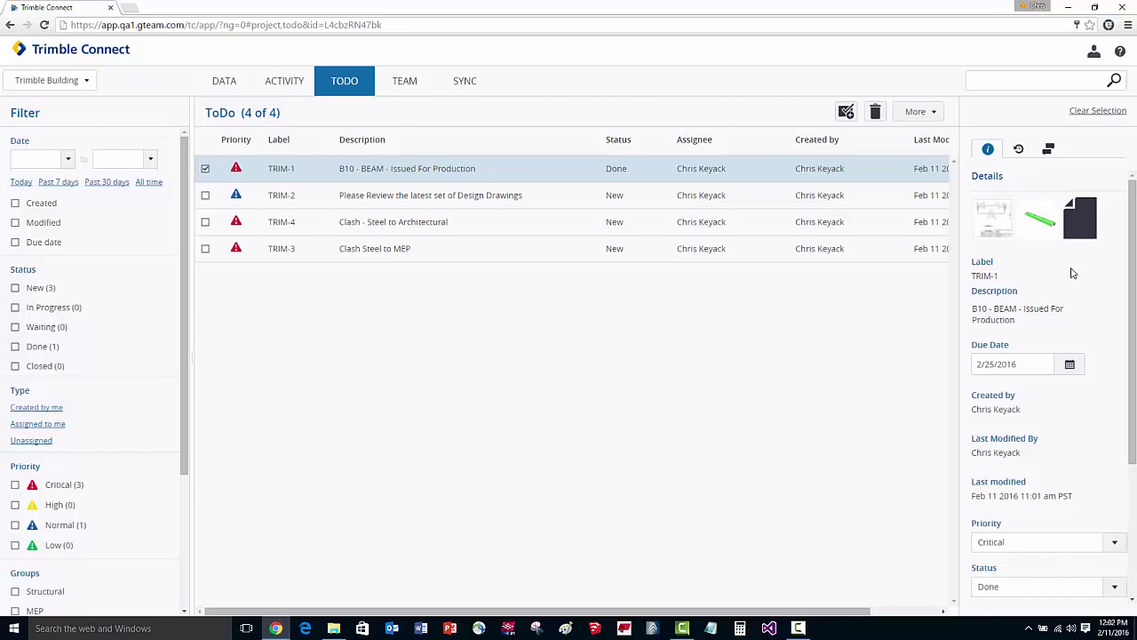
scroll(1059, 394, down, 2)
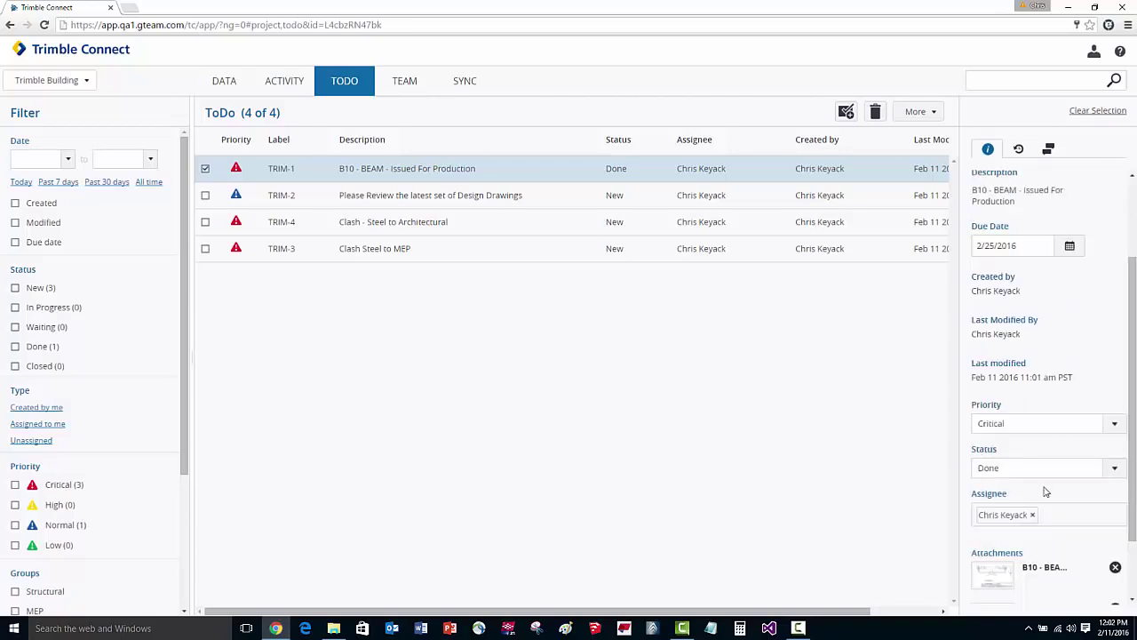
click(1112, 468)
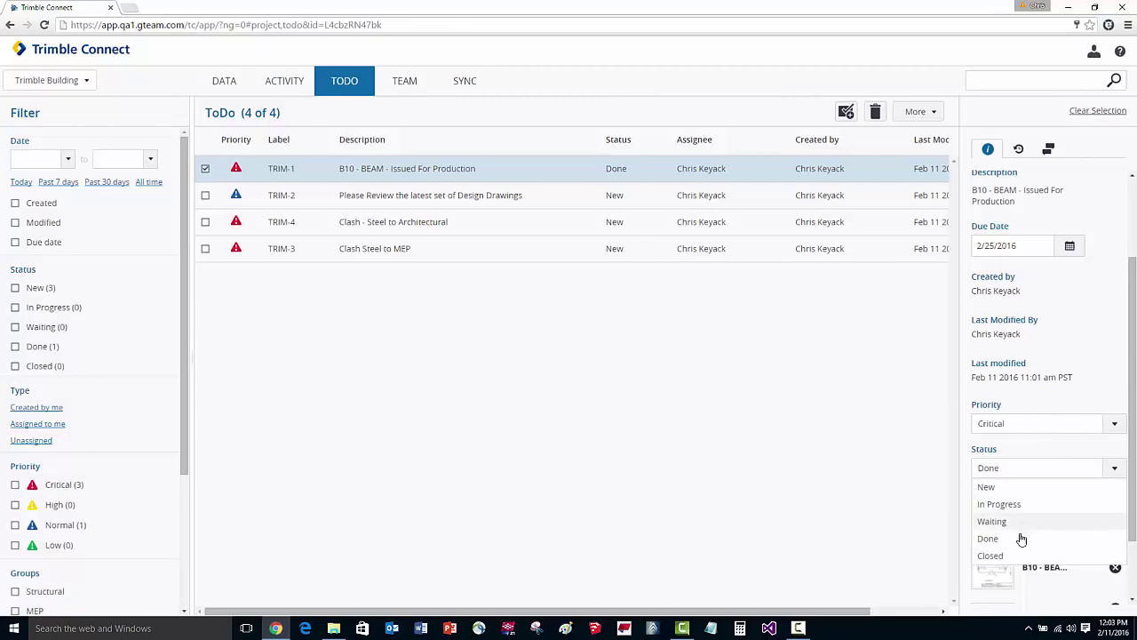
click(1002, 553)
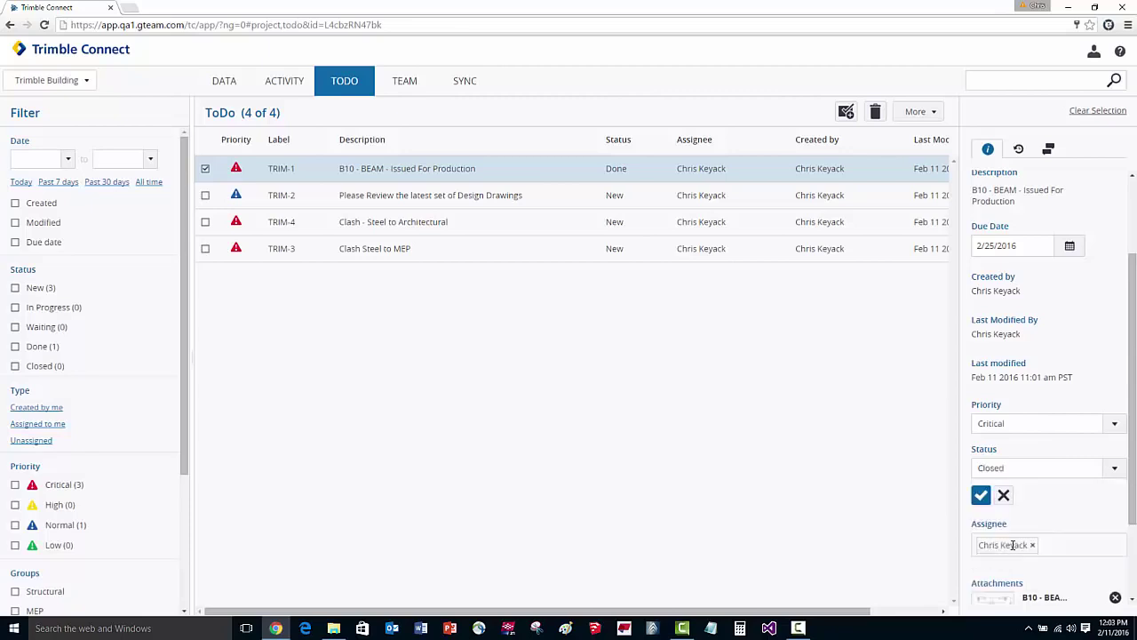
click(981, 493)
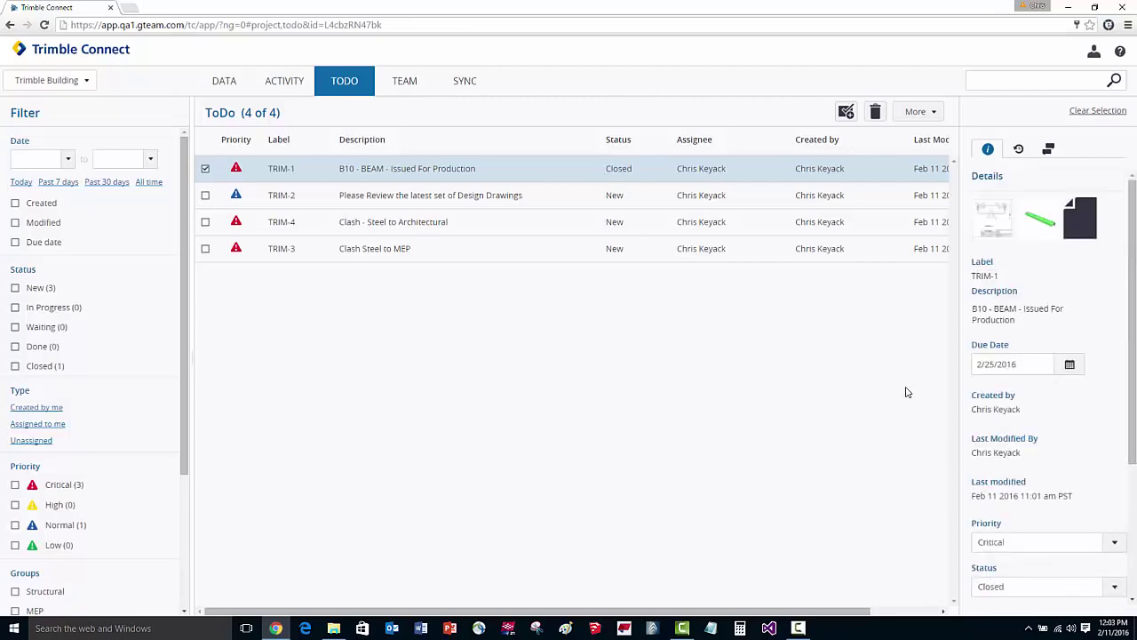
Export the ToDo list to Excel and dismiss the export notice
click(915, 111)
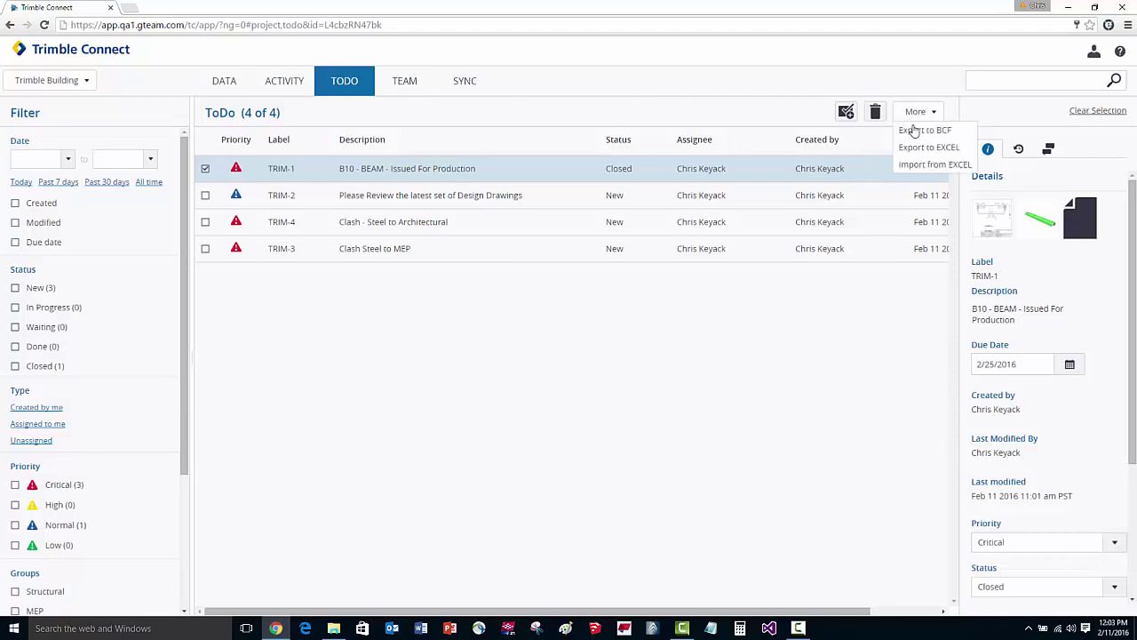
click(962, 151)
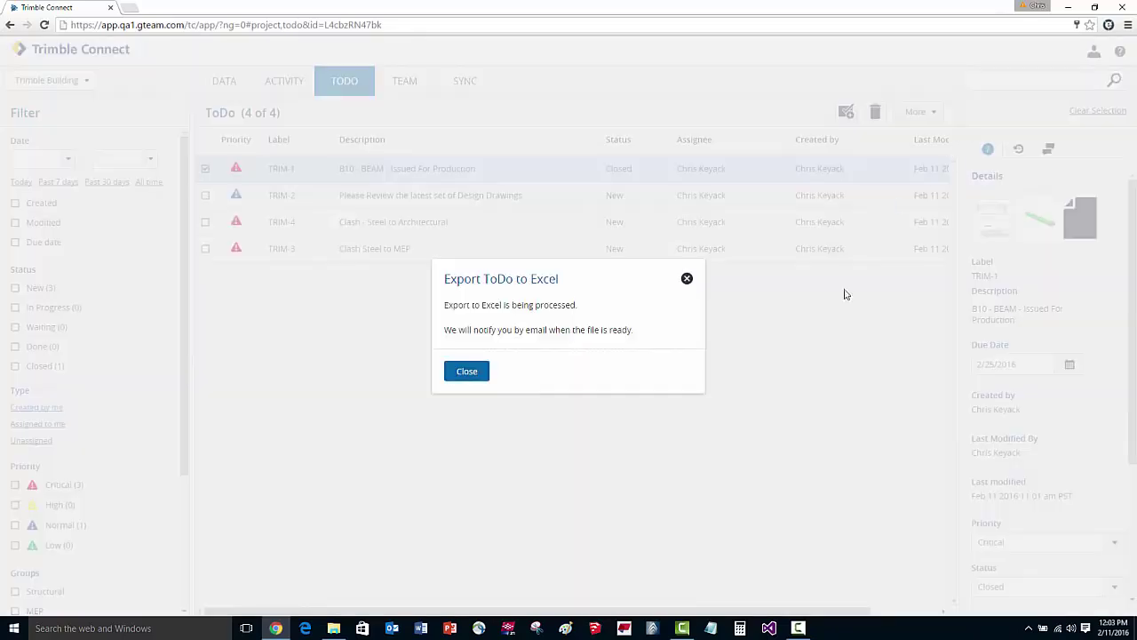
click(476, 376)
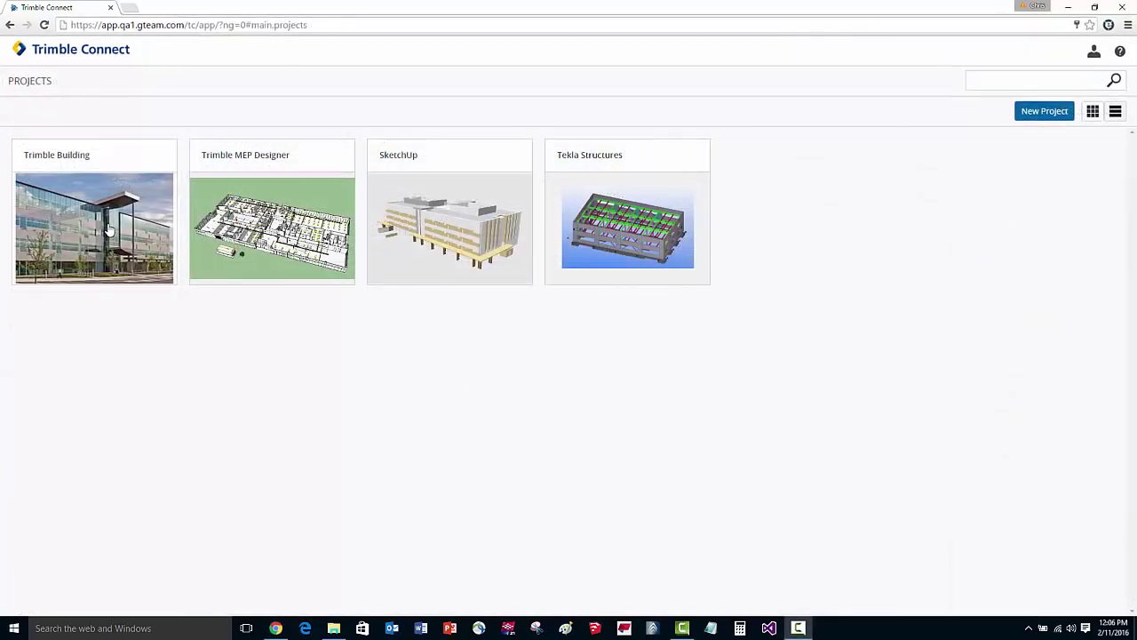
Open the Trimble Building project and look through its activity, ToDo and team pages
click(108, 230)
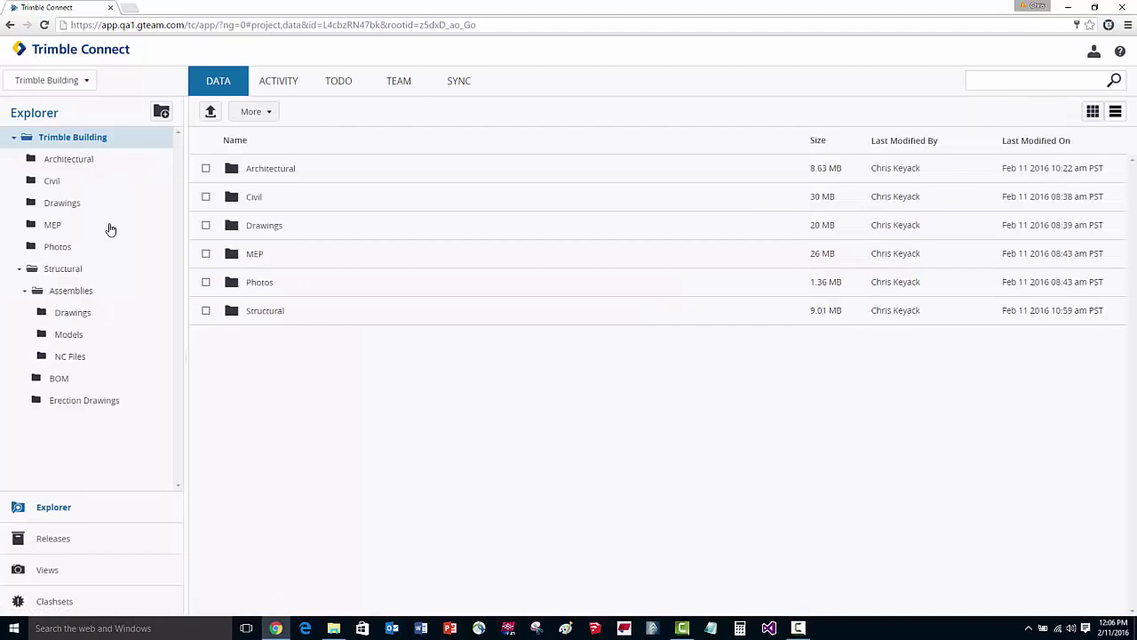
click(276, 81)
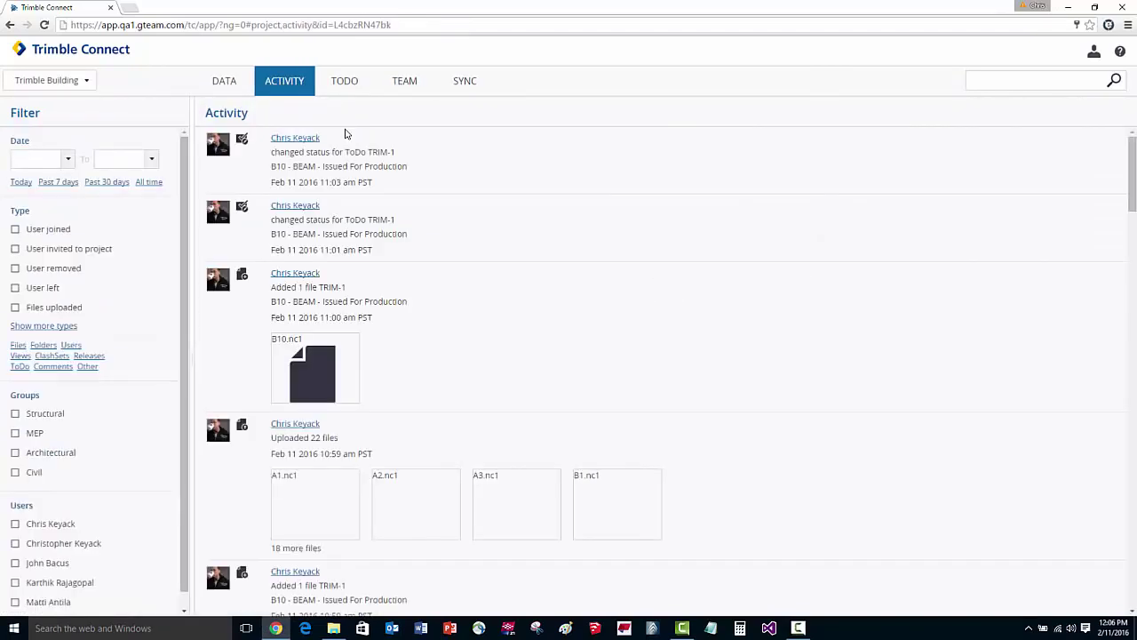
click(343, 82)
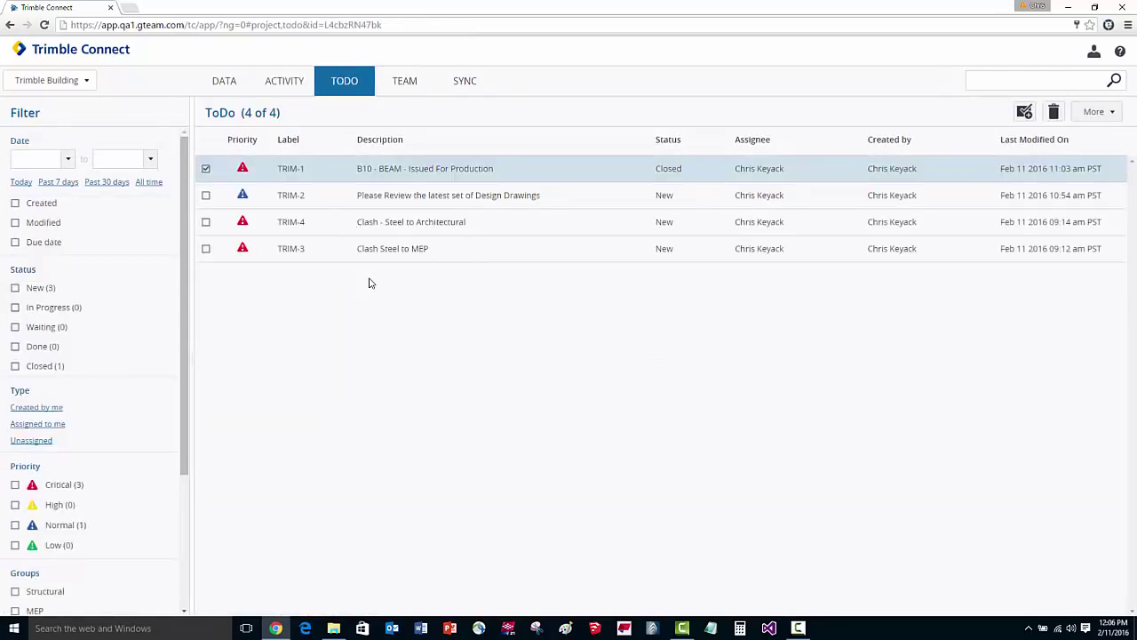
click(405, 86)
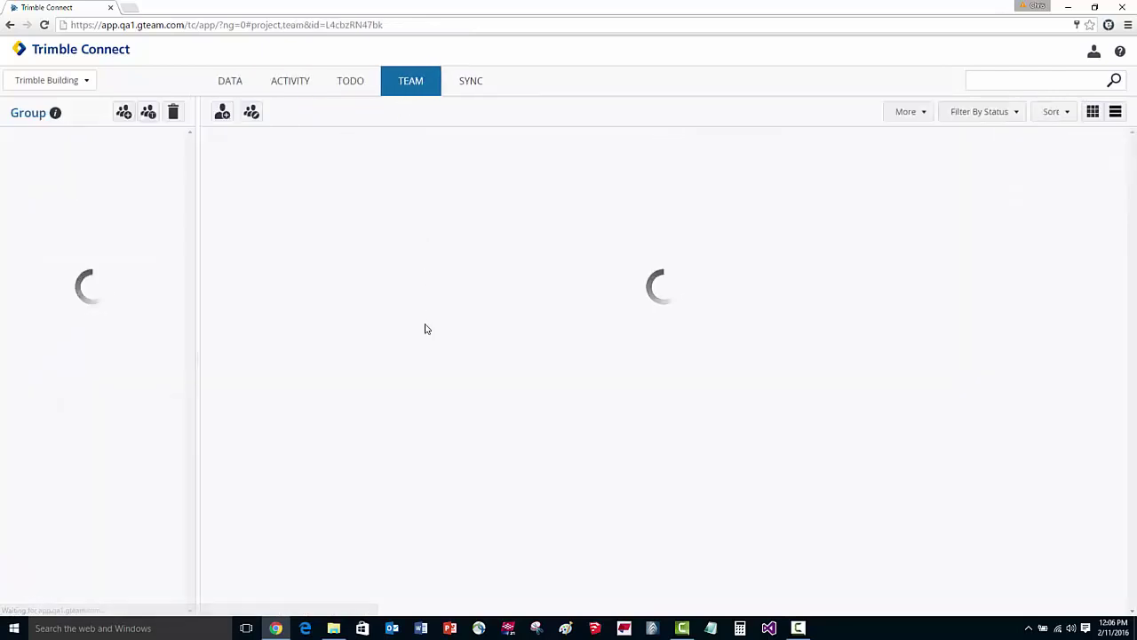